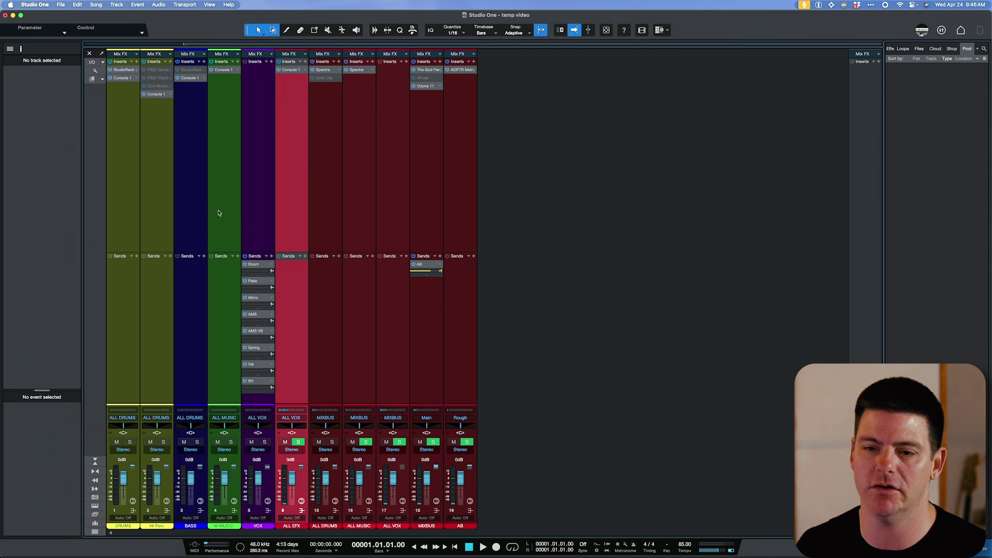
Highlight the DRUMS, Hi Perc, BASS, music and VOX bus channels one after another to review the mixer layout
left_click(120, 177)
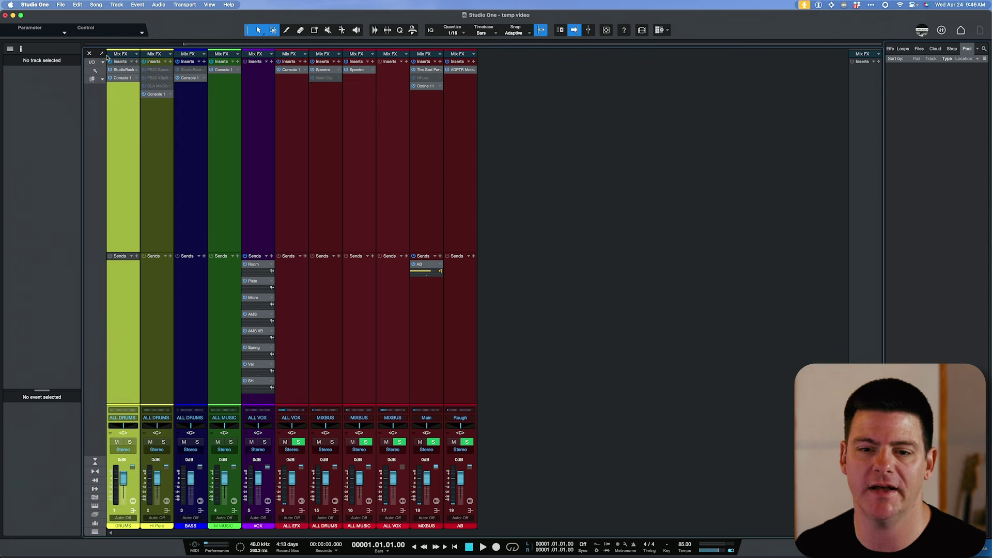
left_click(149, 164)
left_click(200, 164)
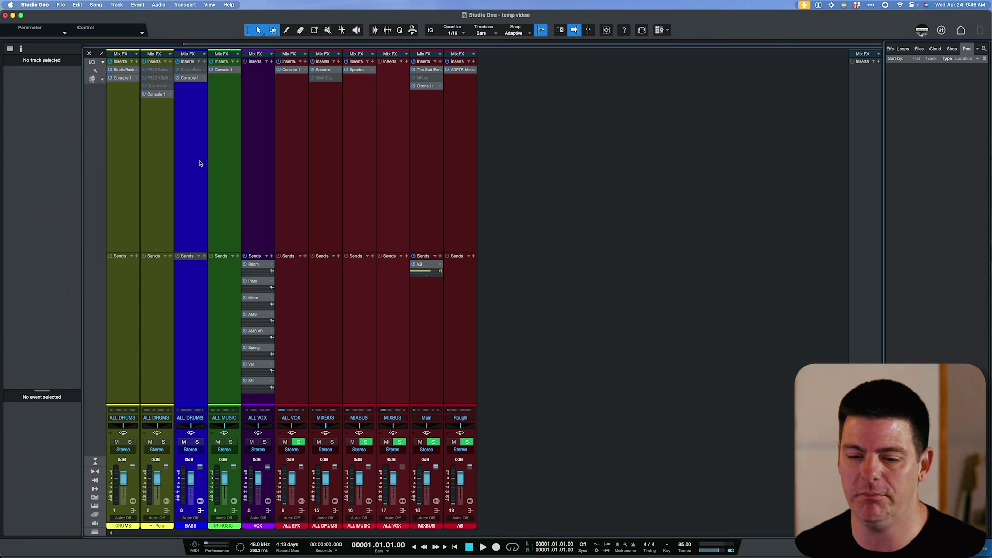
left_click(231, 178)
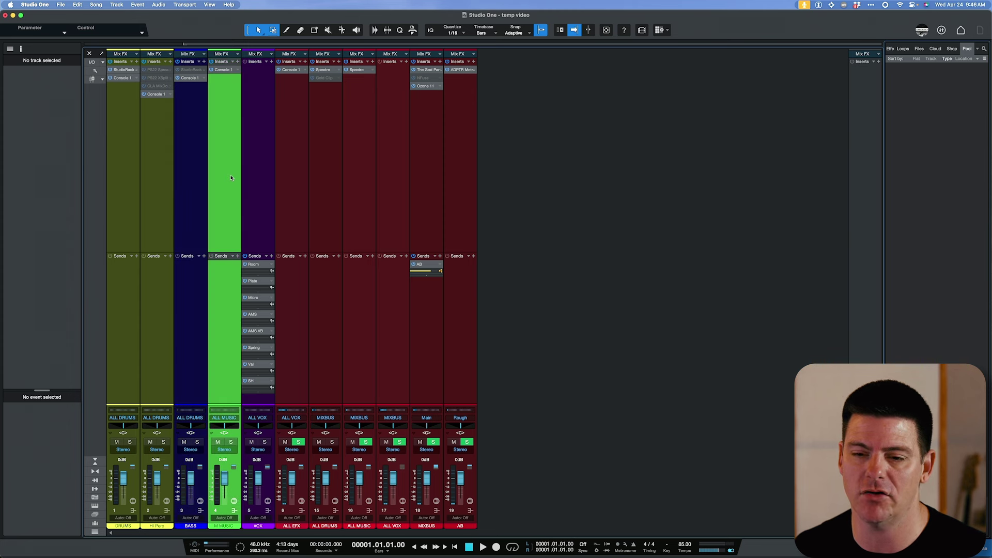
left_click(253, 173)
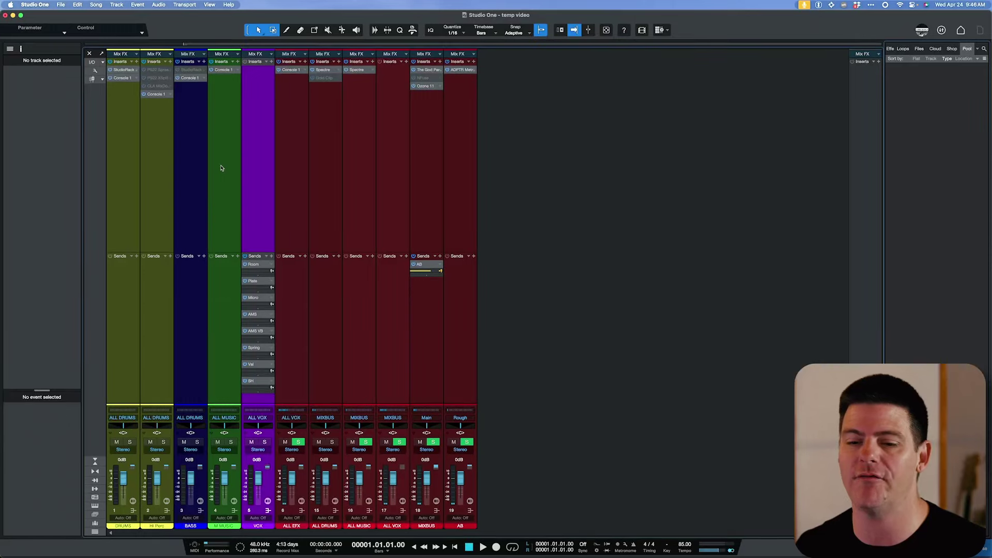
left_click(221, 168)
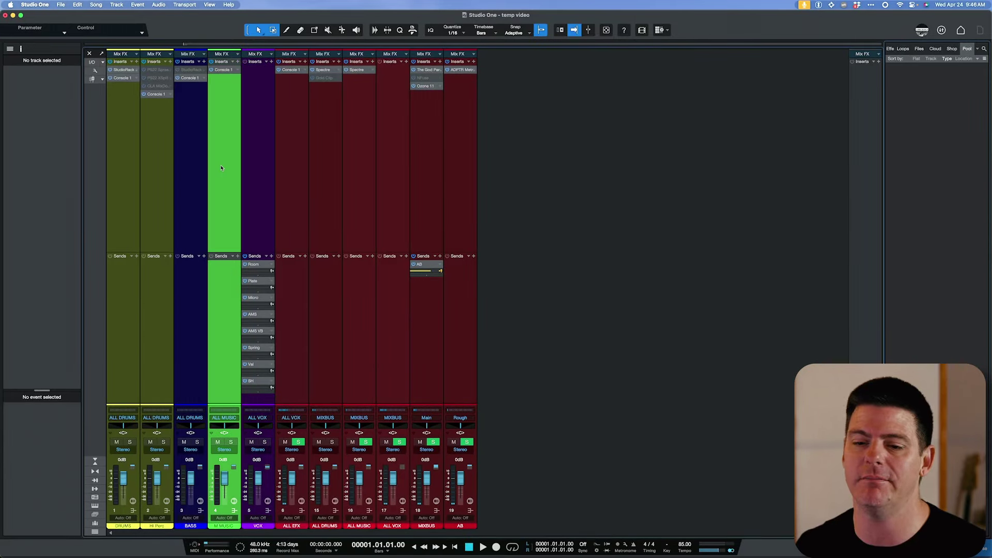
Select the ALL EFX bus and show its related channels in the mixer
left_click(295, 175)
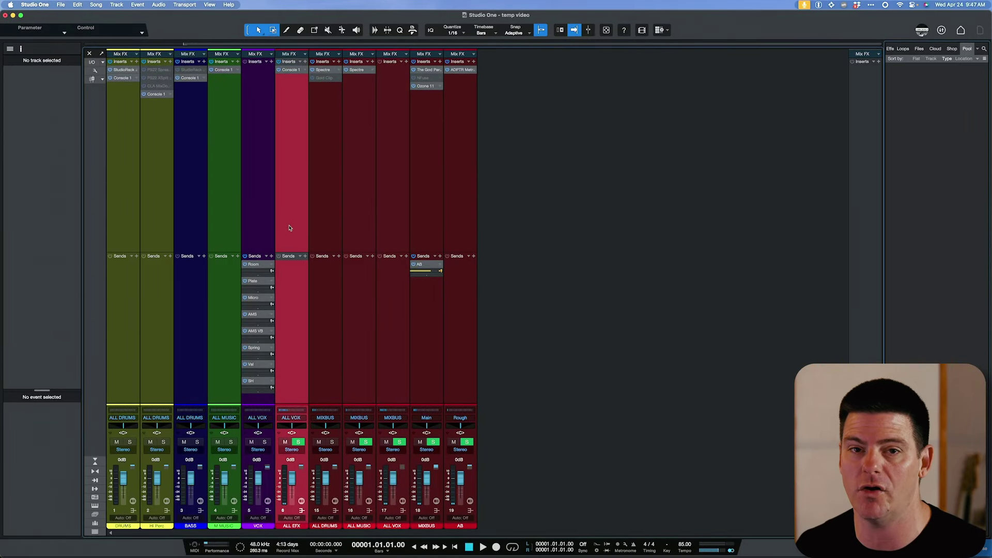
right_click(294, 197)
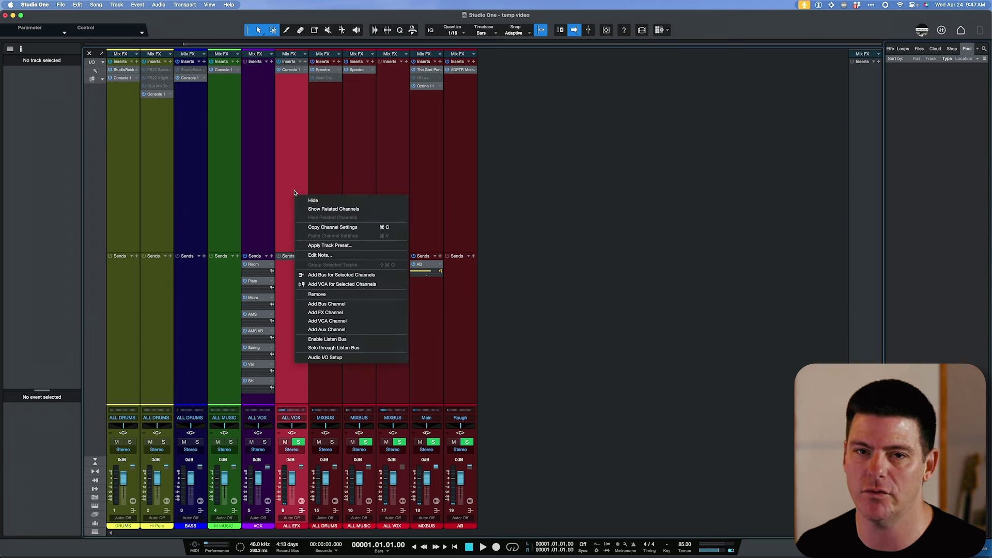
left_click(330, 209)
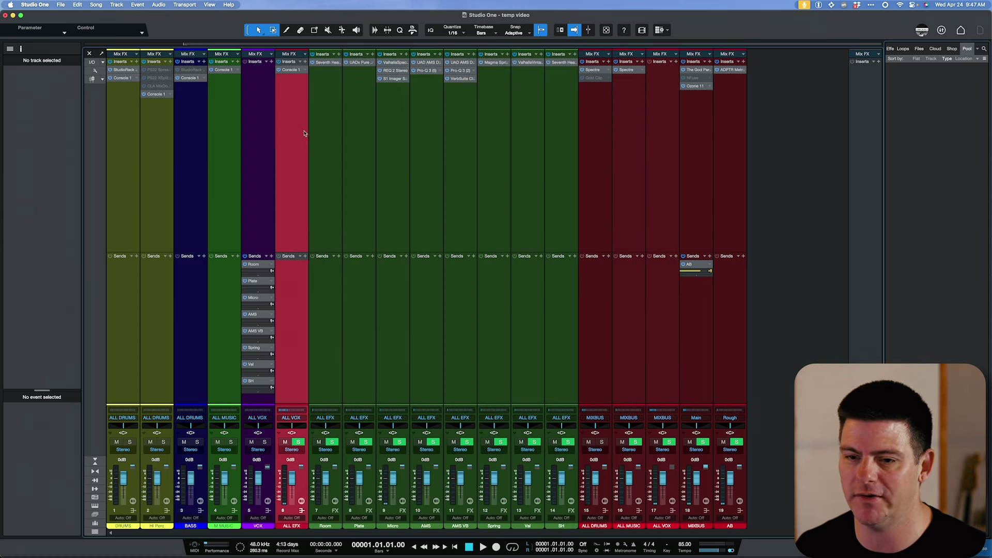
Inspect the Seventh Heaven reverb on the Room channel and the UADx Pure Plate insert on the Plate channel
left_click(328, 139)
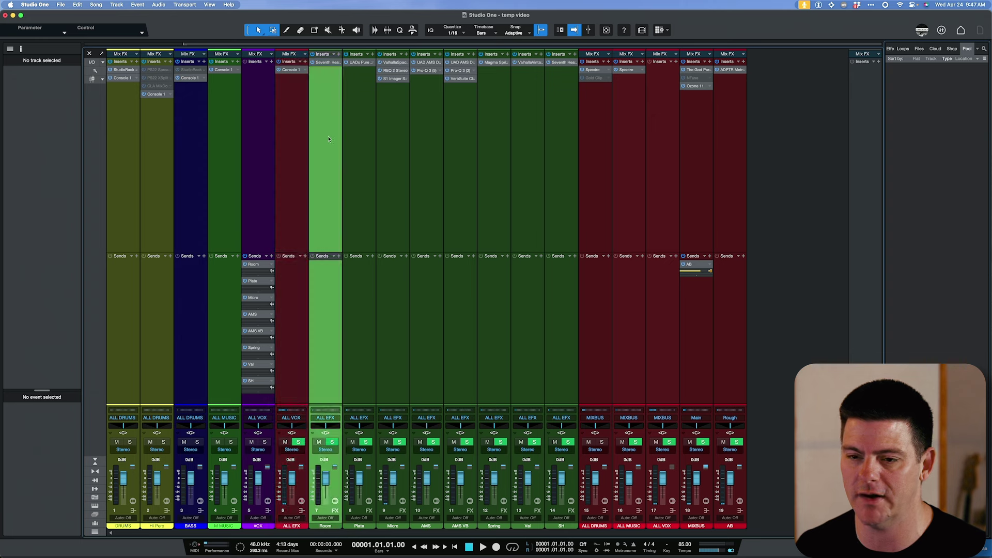
left_click(326, 64)
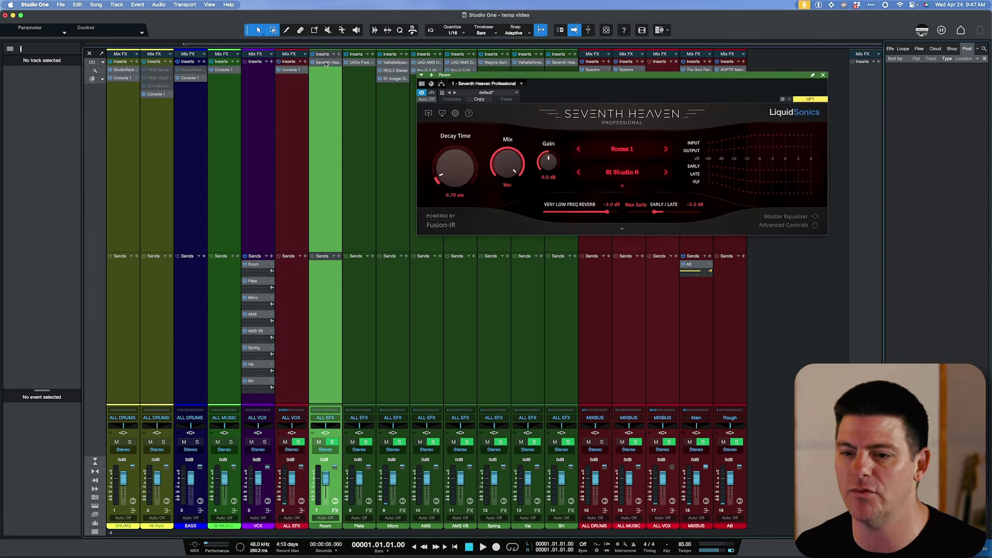
left_click(358, 68)
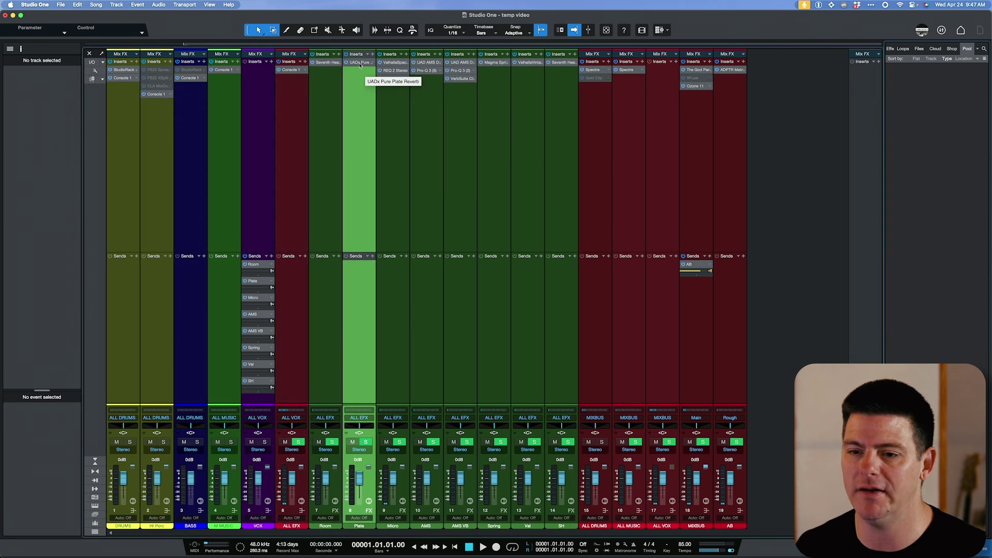
left_click(360, 65)
left_click(360, 65)
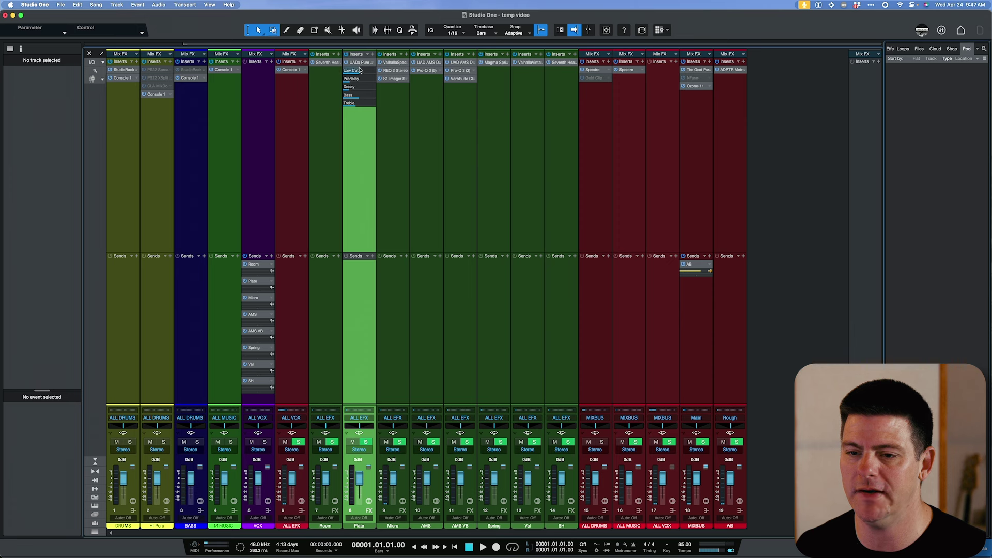
left_click(360, 66)
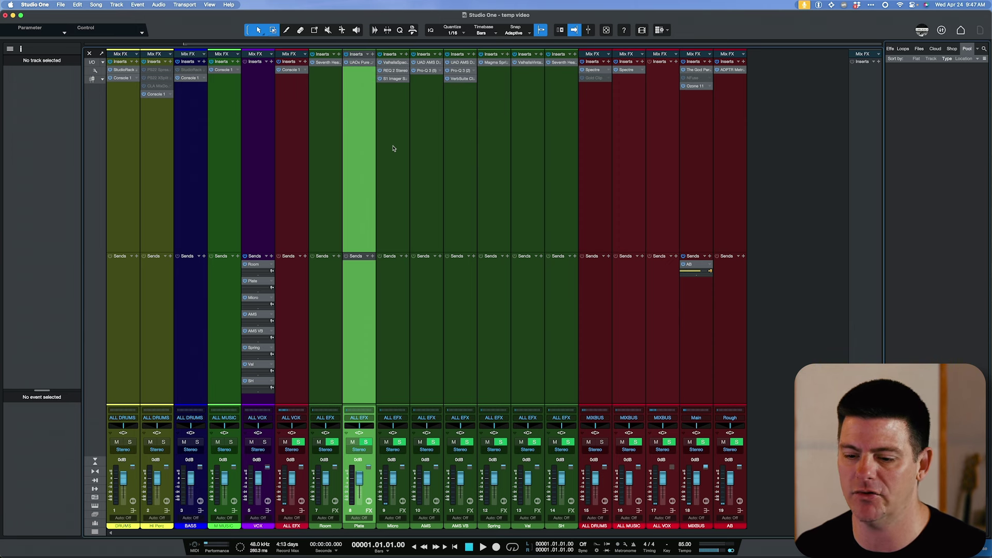
Select the Micro channel and inspect its inserts, including the S1 Imager, closing the plug-in view again
left_click(388, 242)
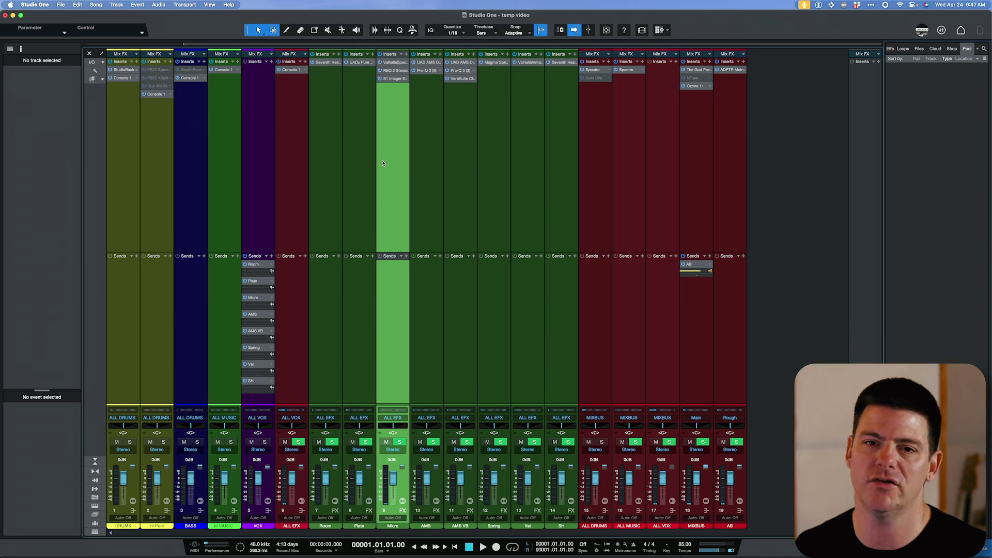
double_click(397, 70)
double_click(397, 71)
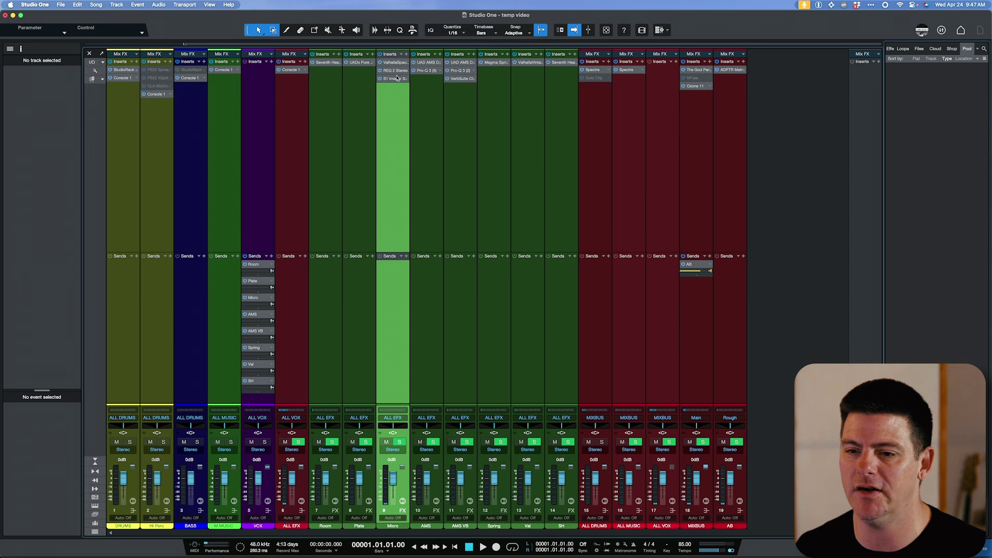
double_click(397, 80)
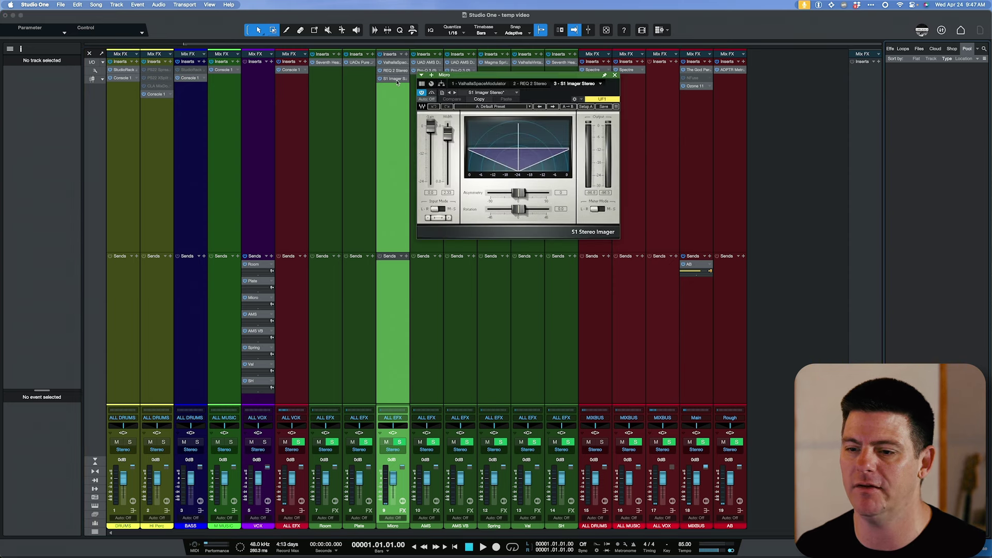
double_click(397, 80)
Inspect the UAD AMS DMX 15-80 S delay and the Pro-Q 3 equalizer on the AMS channel
left_click(423, 161)
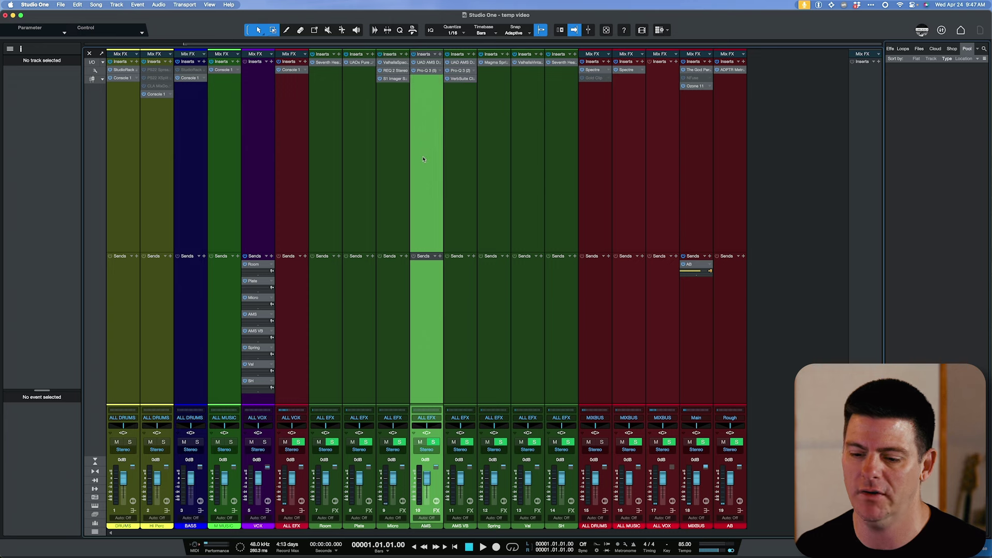
double_click(427, 62)
left_click_drag(485, 74, 413, 115)
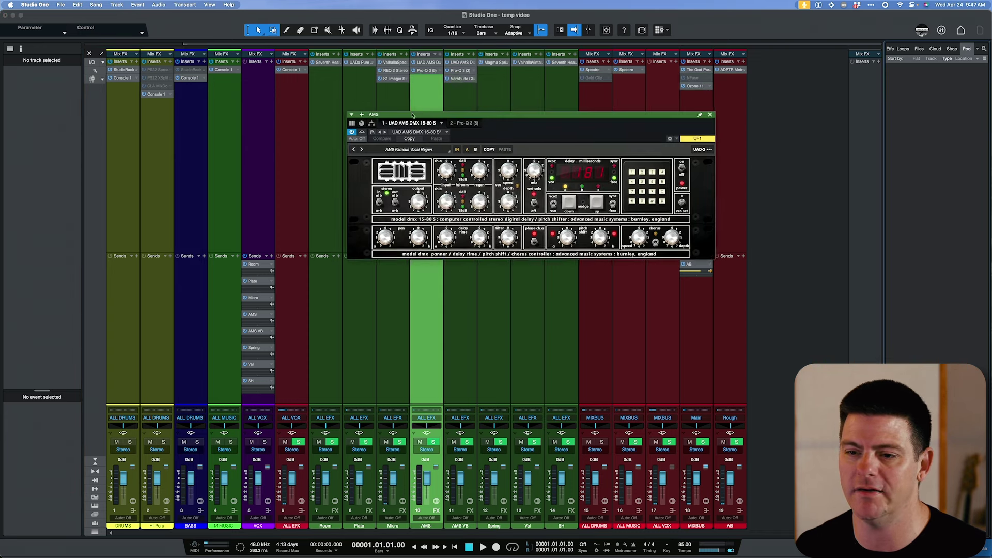
left_click(427, 70)
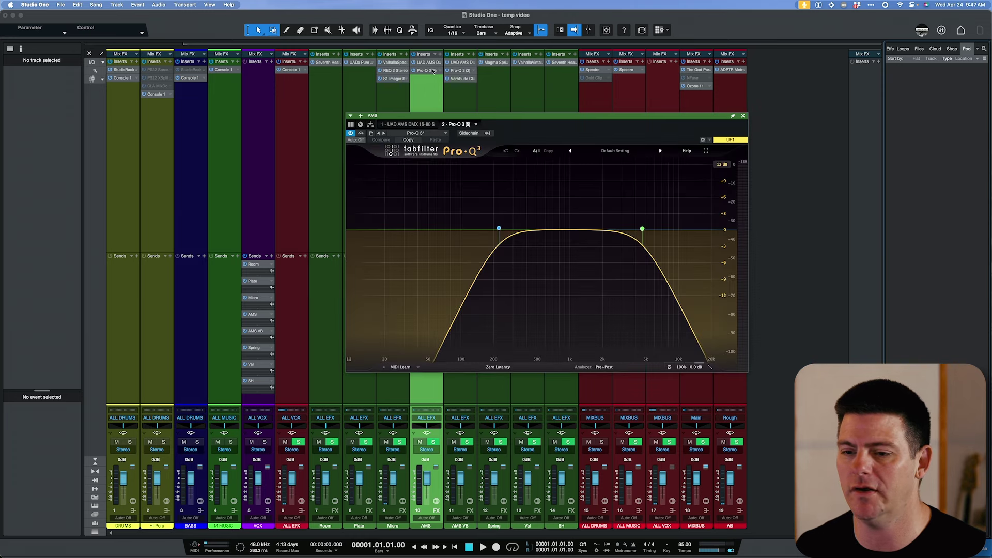
left_click(743, 117)
Select the AMS VB and AMS channels alternately to compare their insert chains
left_click(454, 145)
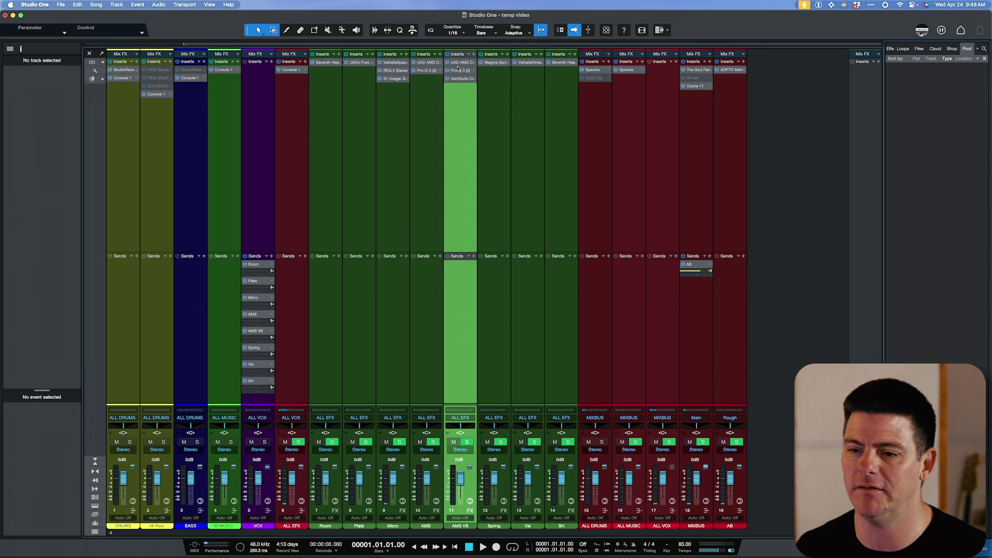
left_click(434, 104)
left_click(461, 113)
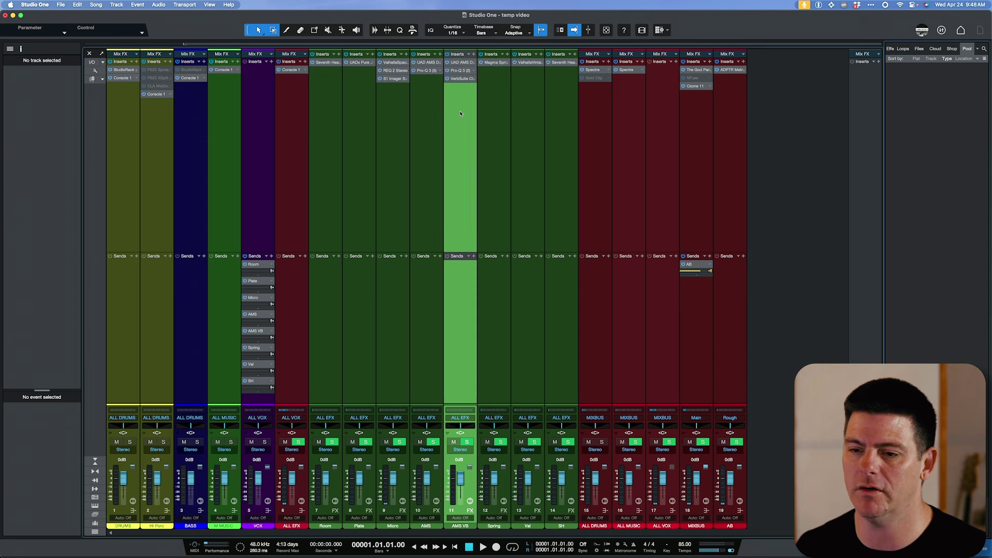
left_click(425, 118)
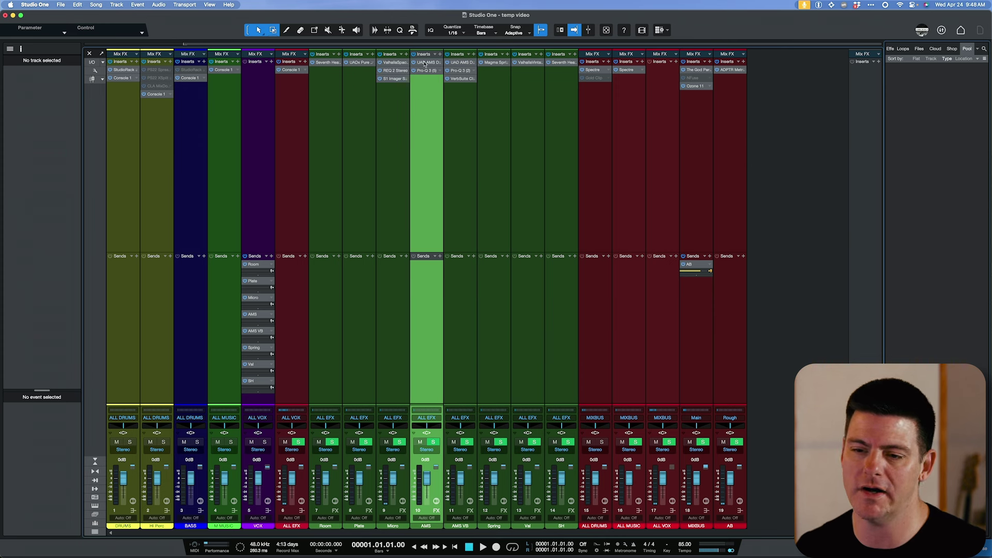
Inspect the Magma Springs reverb on the Spring channel and close its window
left_click(501, 106)
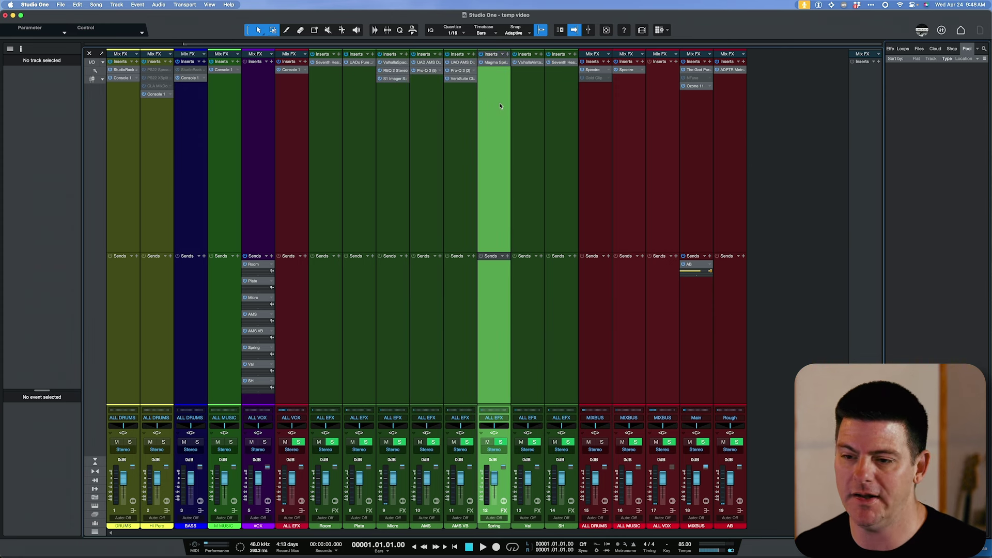
left_click(495, 63)
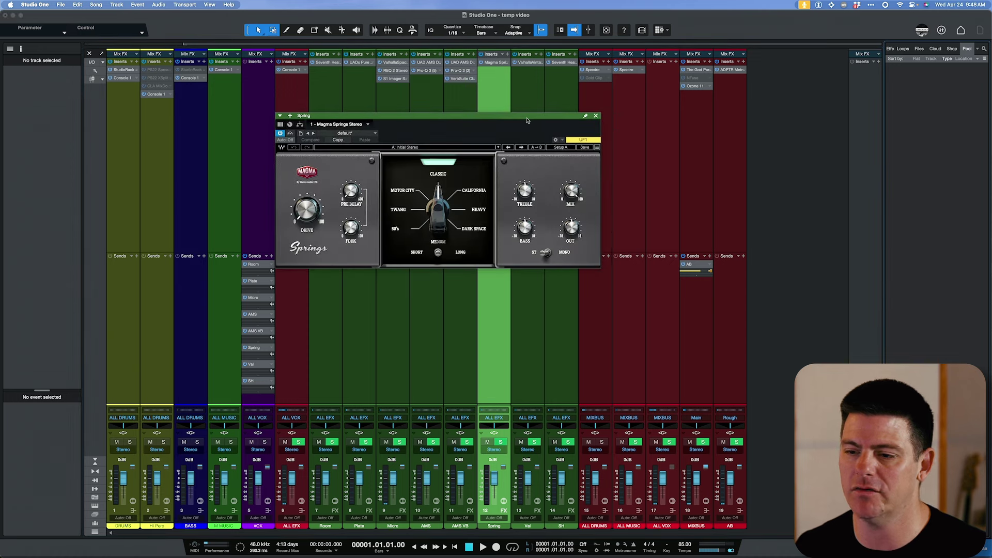
left_click(596, 115)
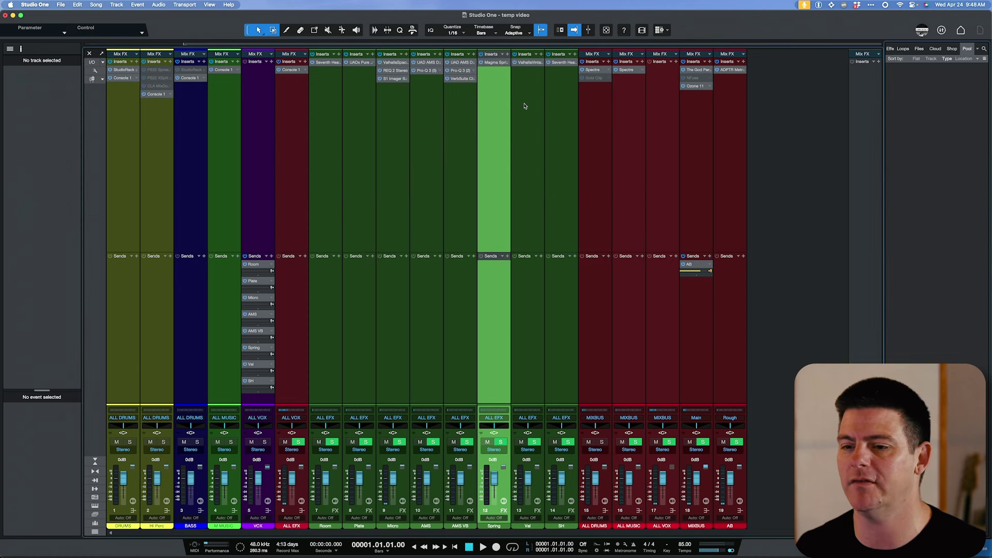
Inspect the ValhallaVintageVerb on the Val channel and the Seventh Heaven reverb on the SH channel, closing each window
left_click(534, 95)
left_click(529, 63)
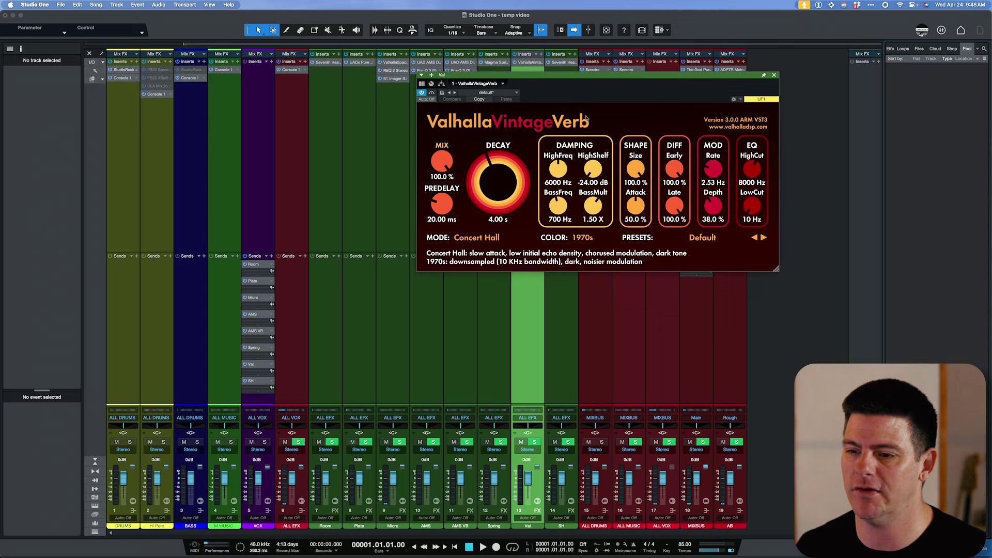
left_click_drag(597, 77, 498, 157)
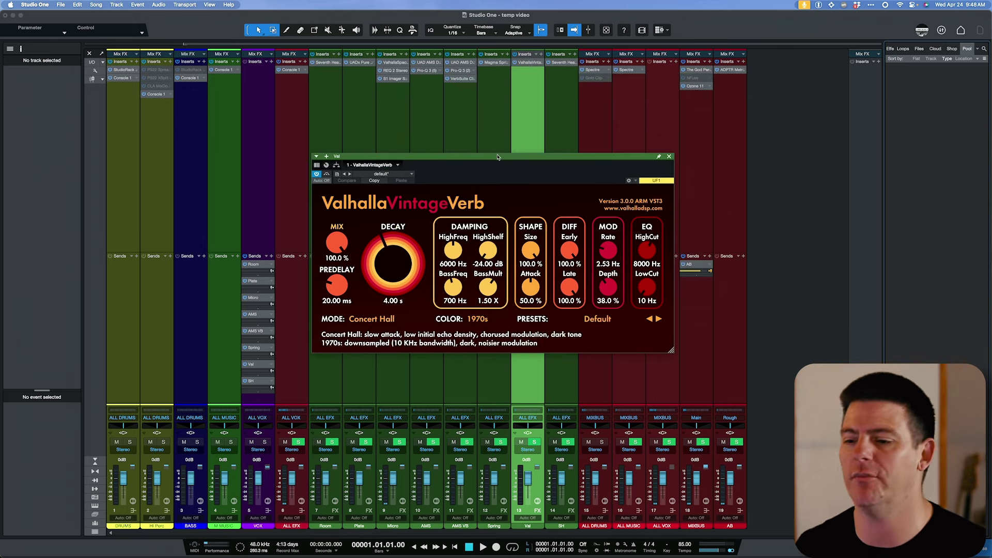
left_click(668, 156)
left_click(563, 62)
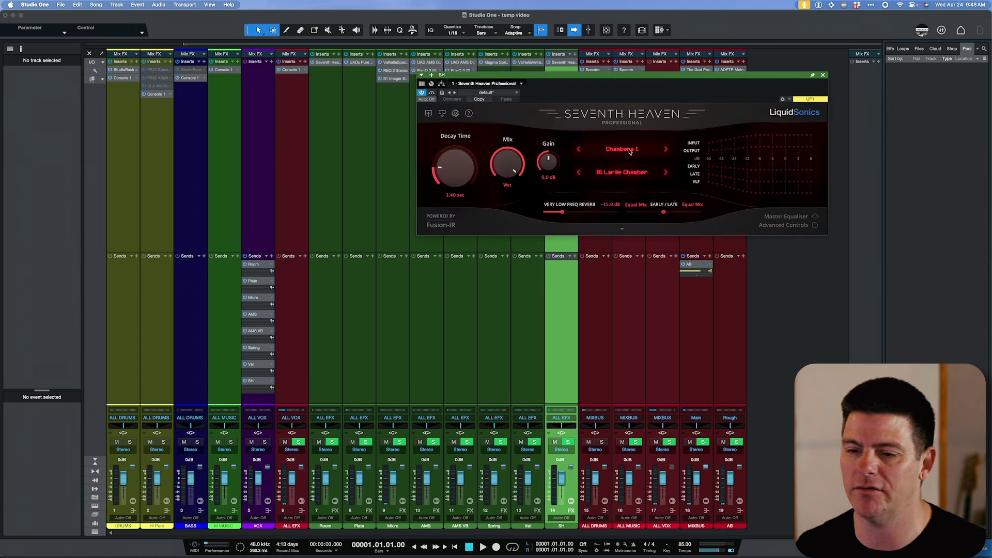
left_click(823, 74)
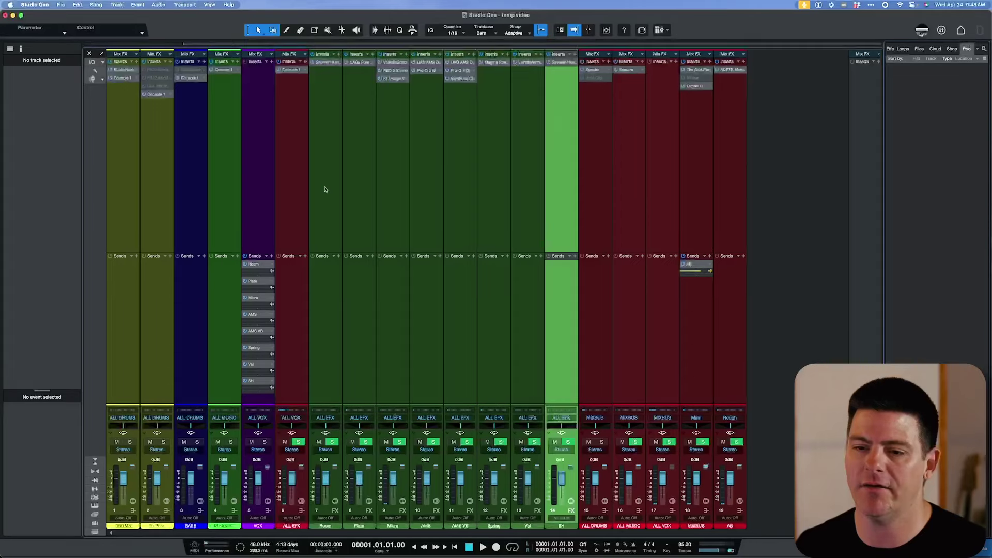
Select the ALL EFX bus again and hide its related channels
left_click(298, 180)
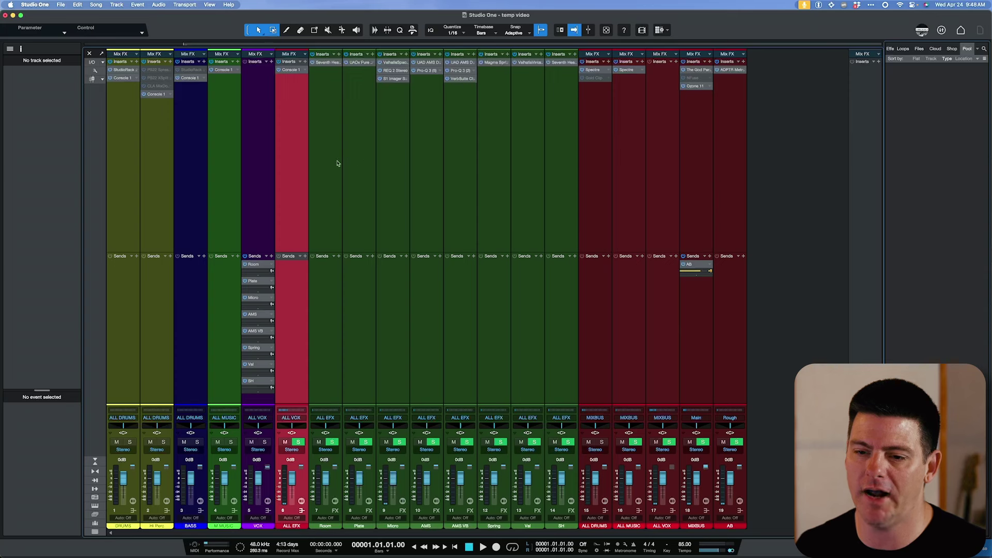
right_click(293, 175)
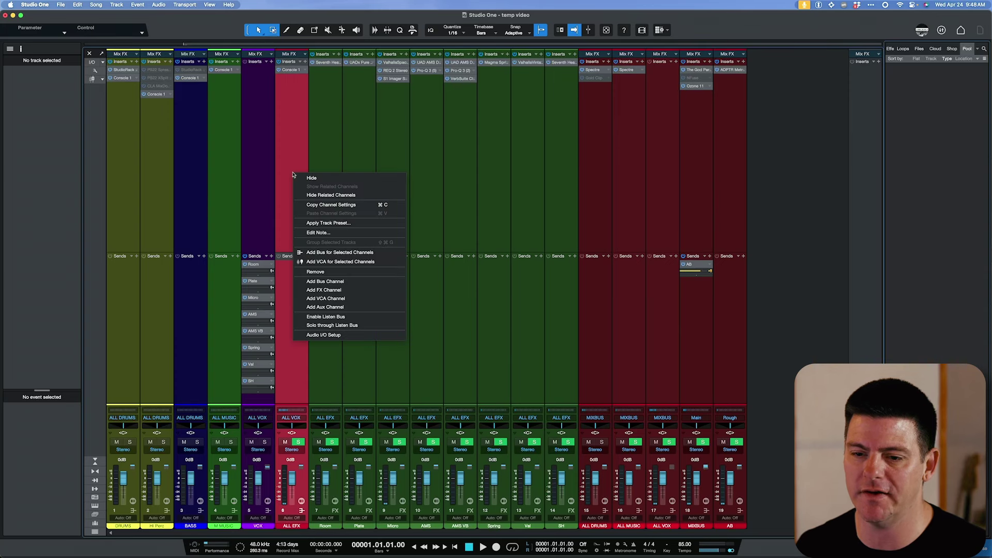
left_click(309, 199)
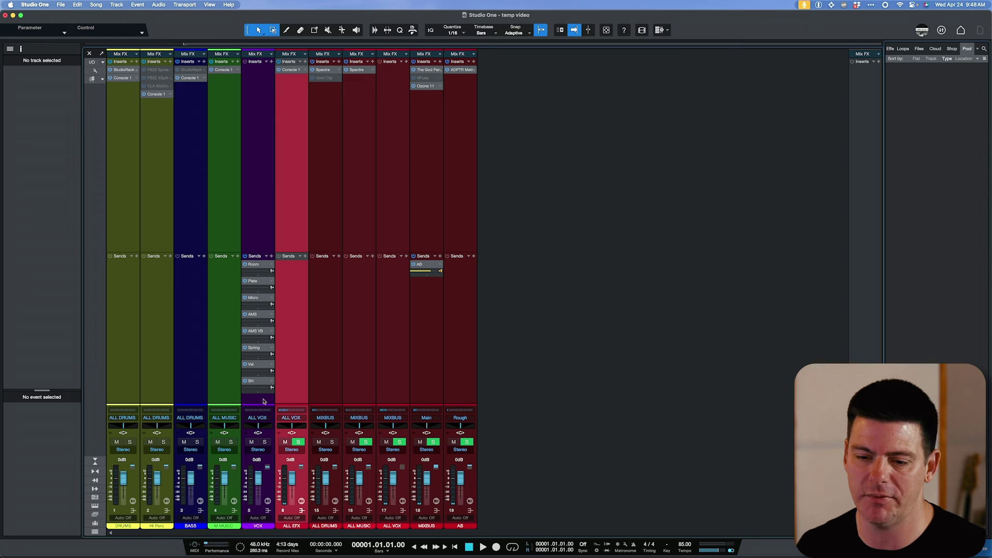
Open the Room and AMS effect plug-ins directly from the VOX channel's sends, closing each one again
double_click(254, 267)
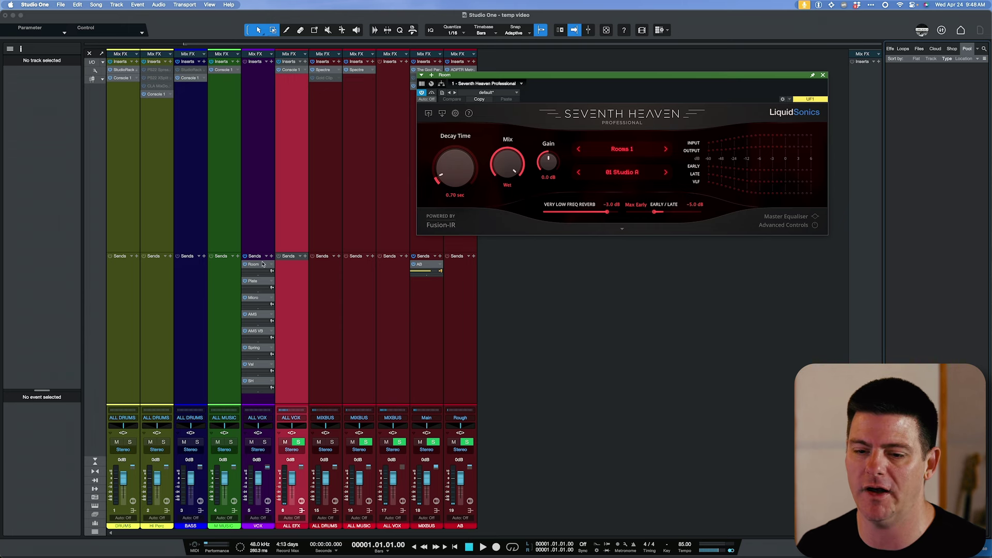
left_click(262, 265)
left_click(255, 315)
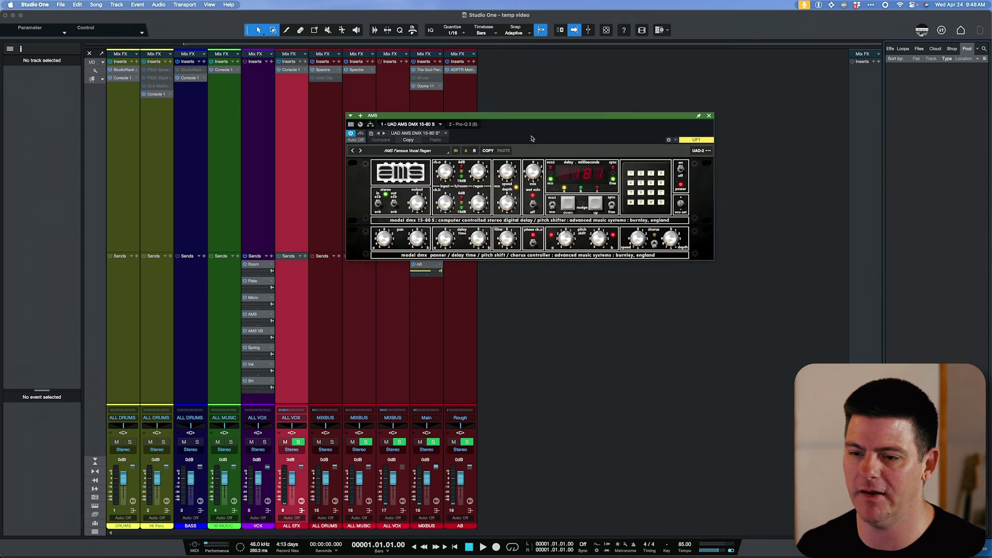
left_click(258, 316)
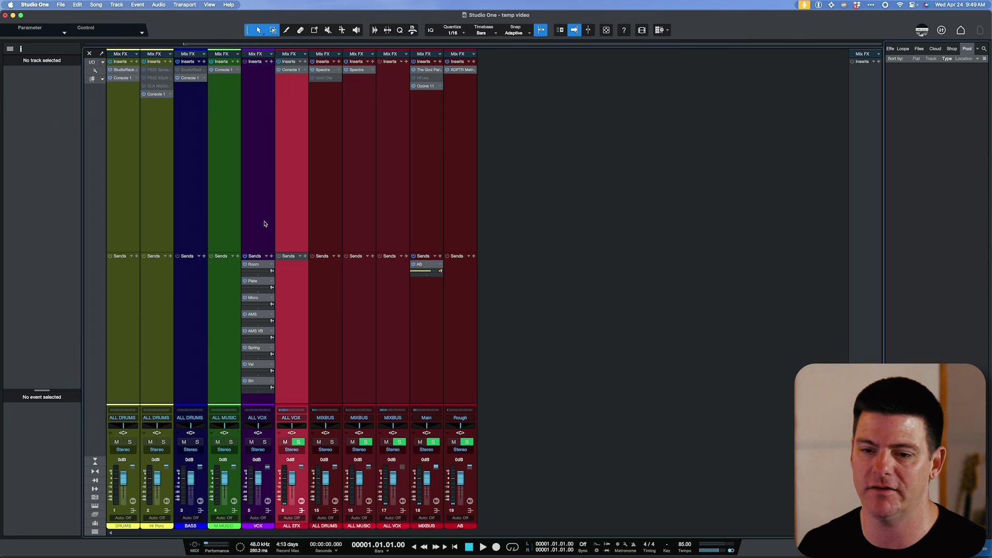
Select the ALL DRUMS, ALL MUSIC, ALL VOX and MIXBUS channels in turn to review the bus routing
left_click(333, 222)
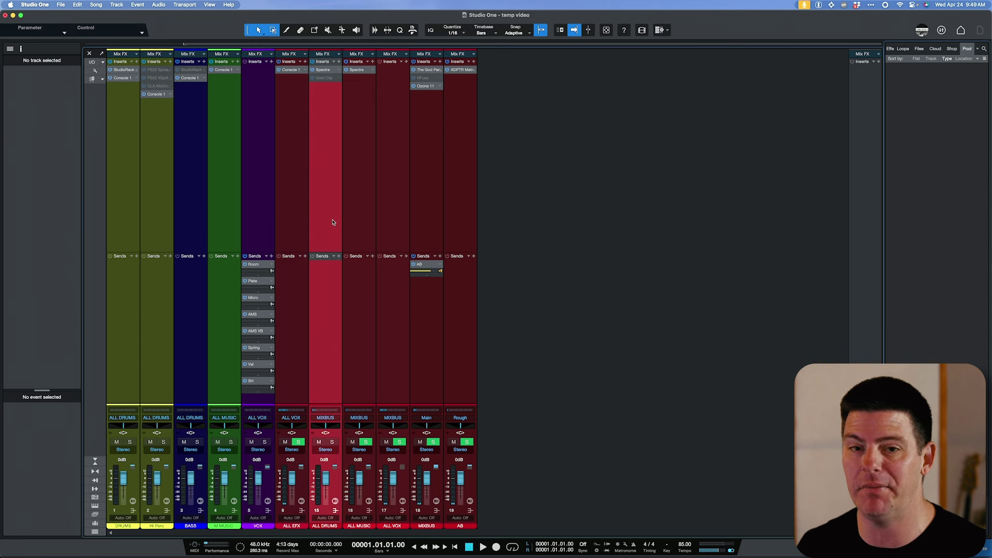
left_click(353, 226)
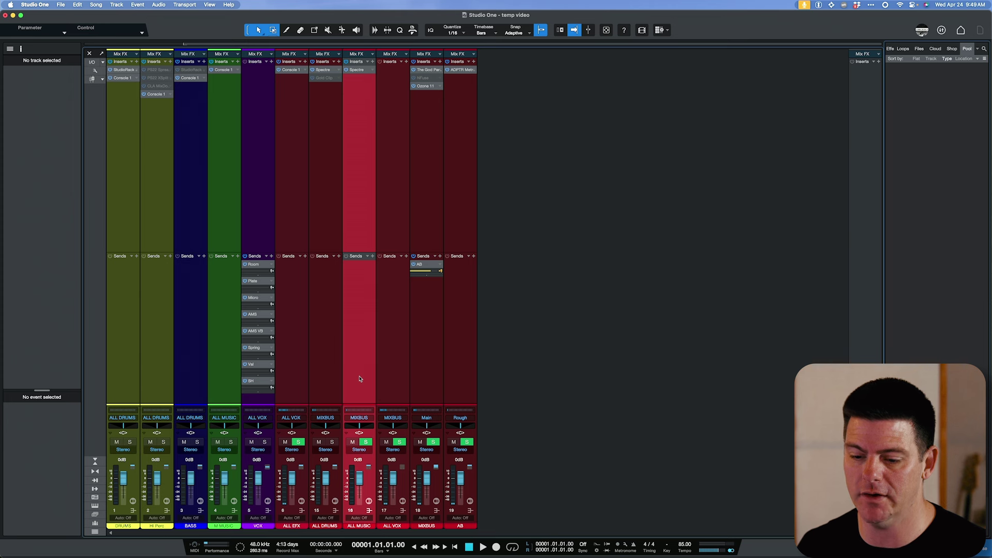
left_click(390, 235)
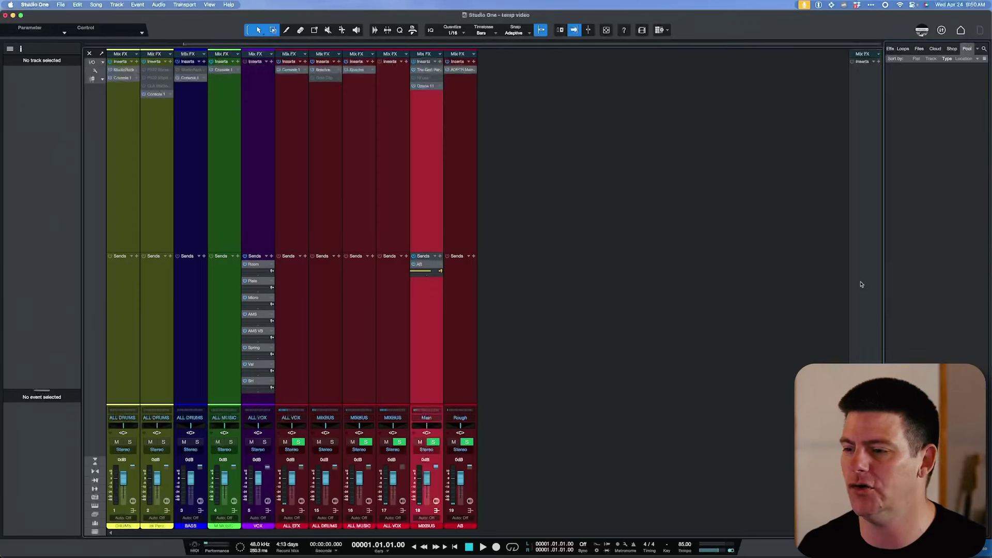
left_click(422, 348)
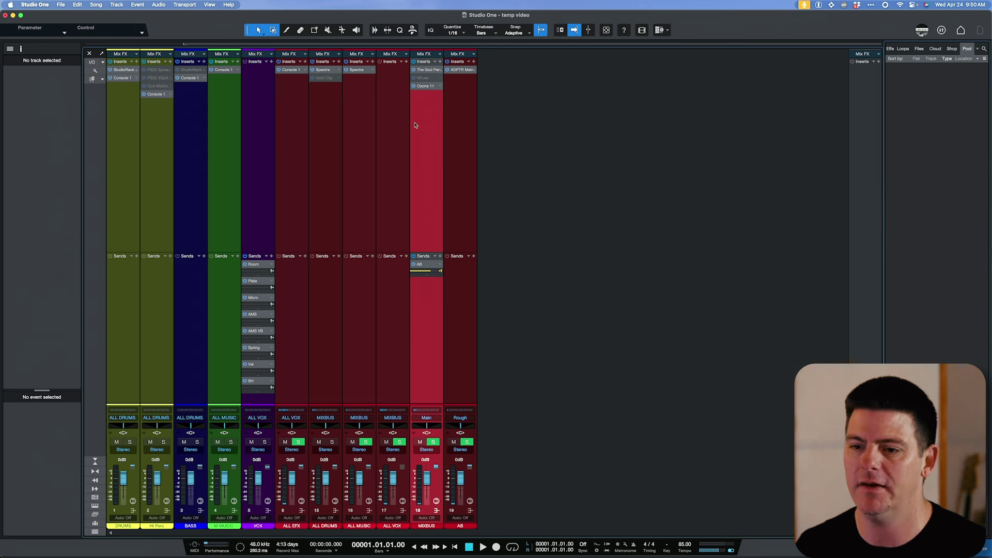
Open The God Particle and Ozone 11 inserts on the MIXBUS channel, closing each one again
left_click(429, 71)
left_click(429, 72)
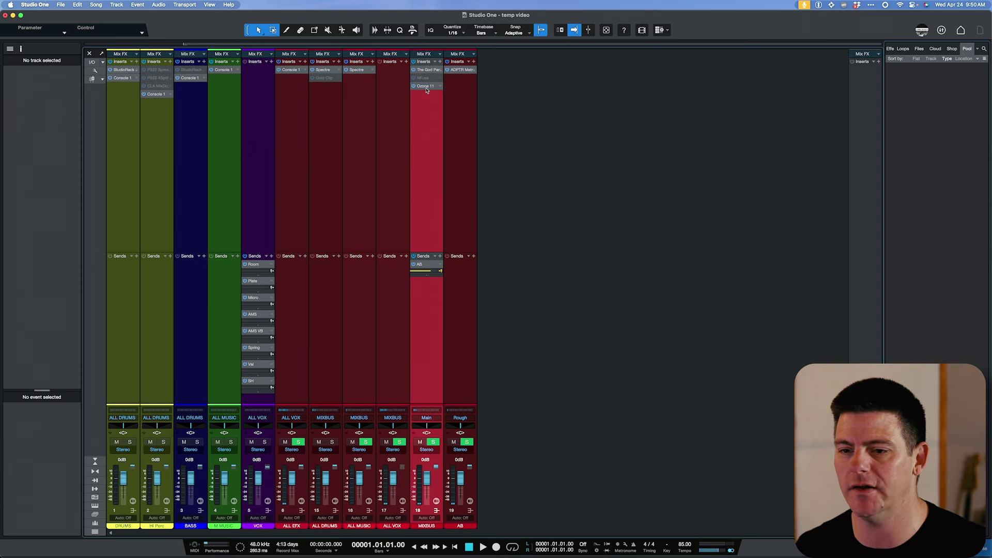
left_click(426, 88)
left_click(426, 87)
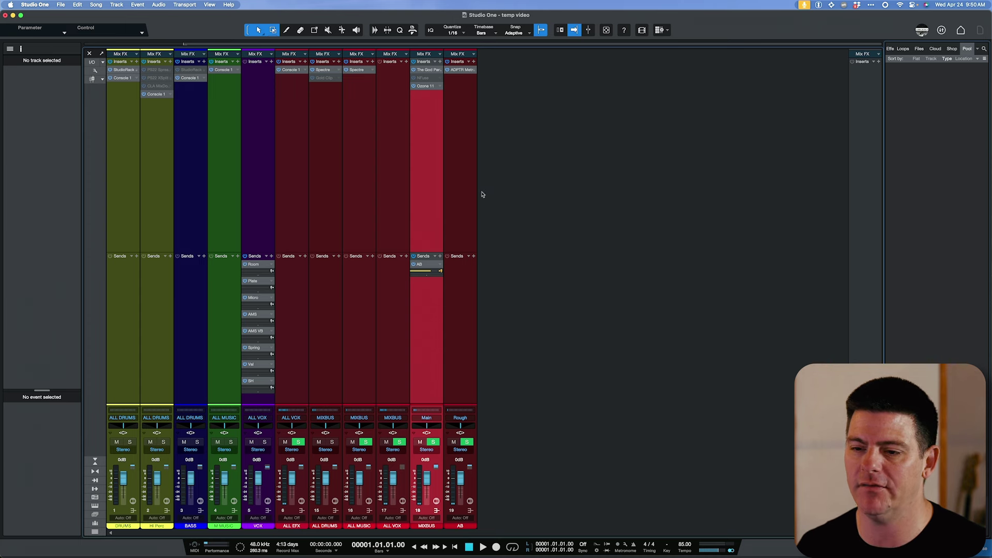
Open ADPTR MetricAB on the AB channel, switch it to source B and close its window
left_click(462, 73)
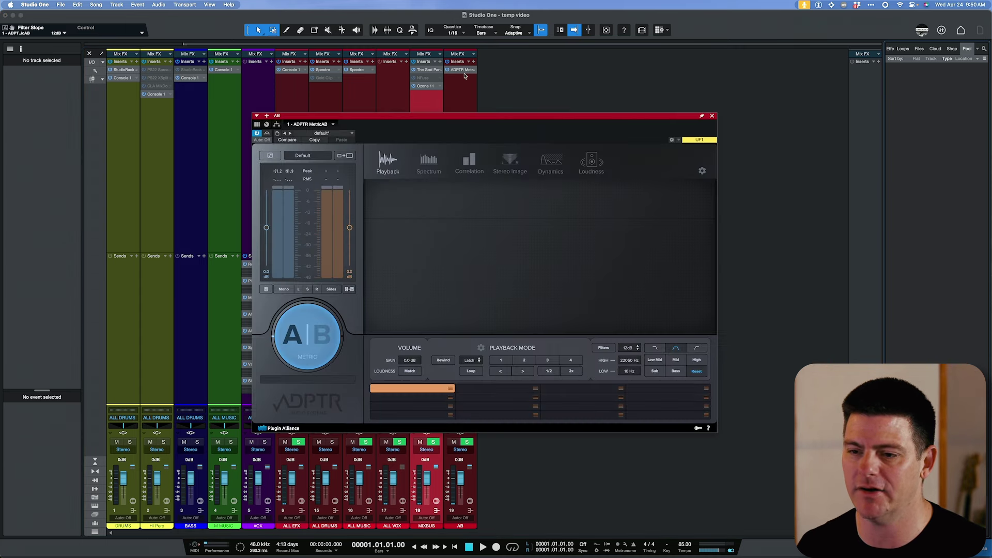
left_click_drag(448, 115, 692, 82)
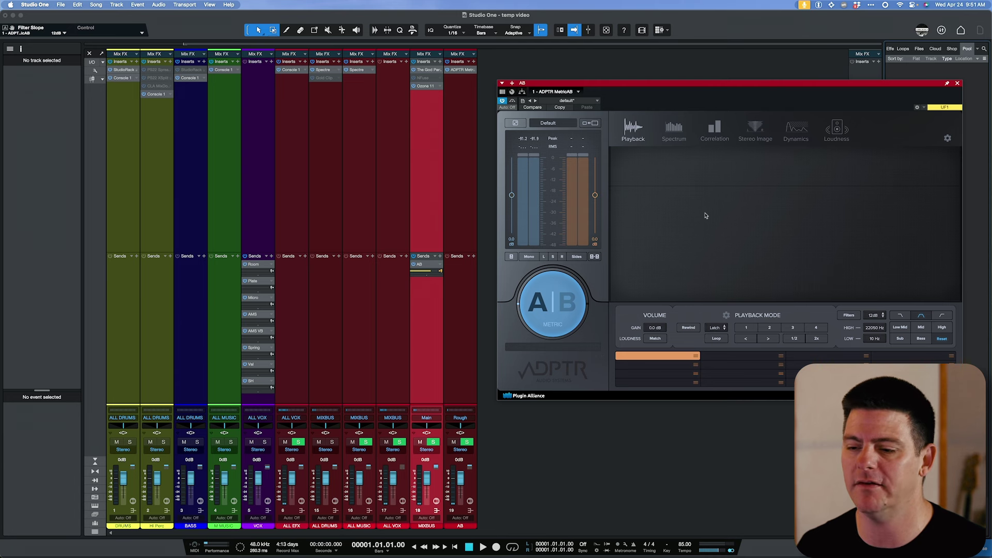
left_click(567, 302)
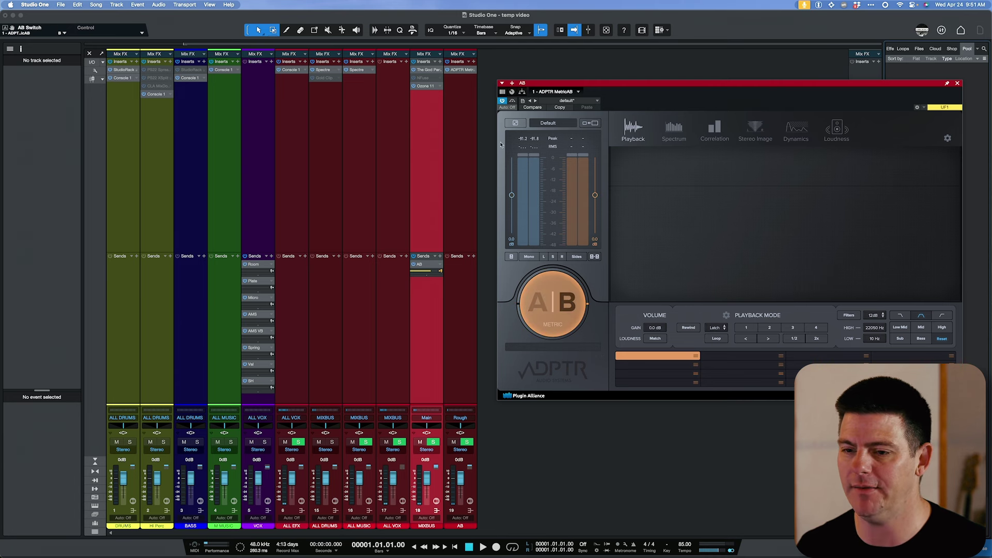
key("super+w")
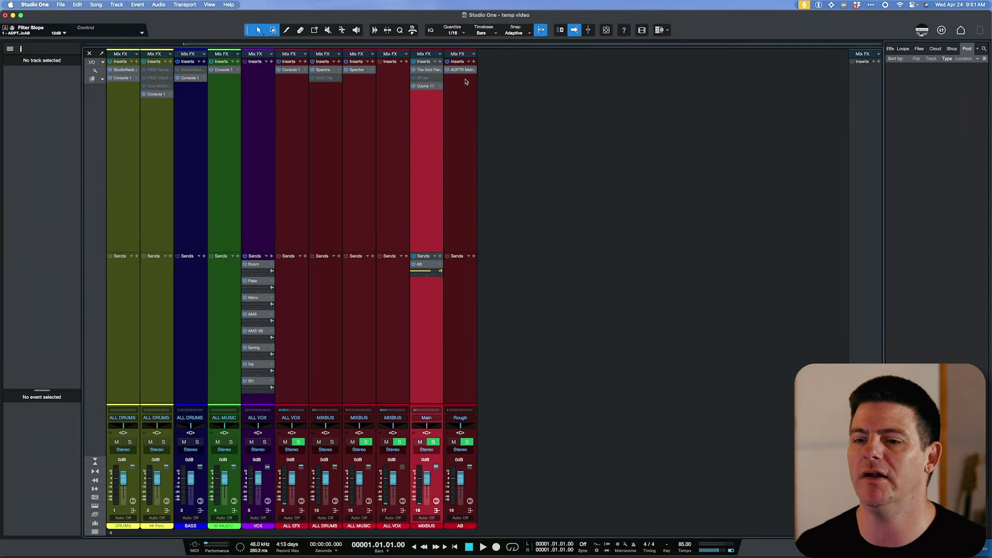
Reopen ADPTR MetricAB, toggle its A/B switch back and forth, and close the plug-in
left_click(463, 69)
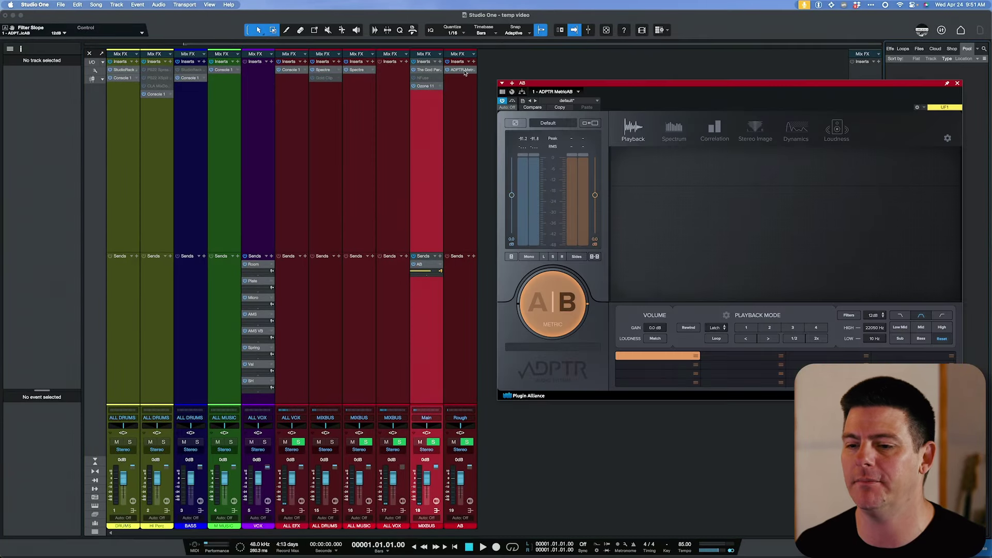
left_click(559, 326)
left_click(555, 323)
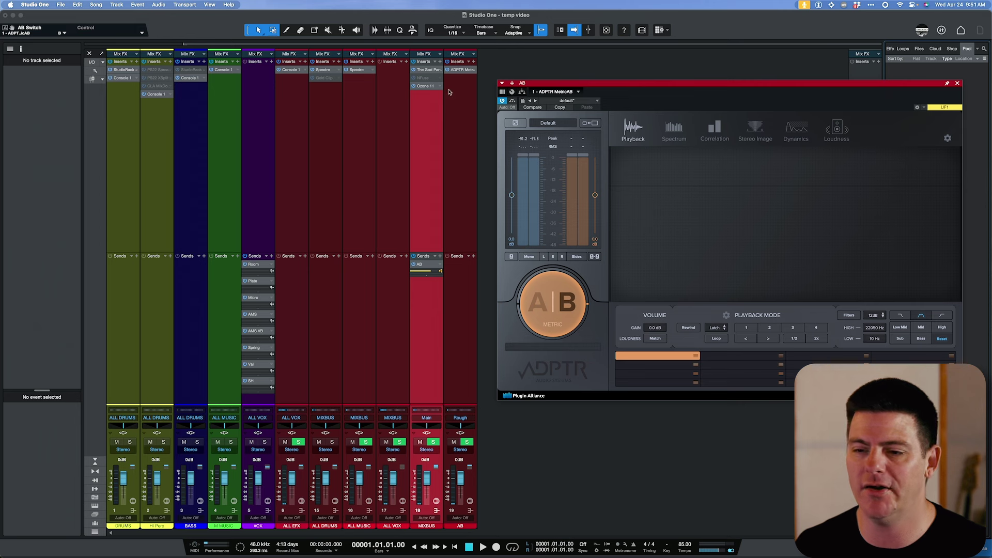
left_click(462, 70)
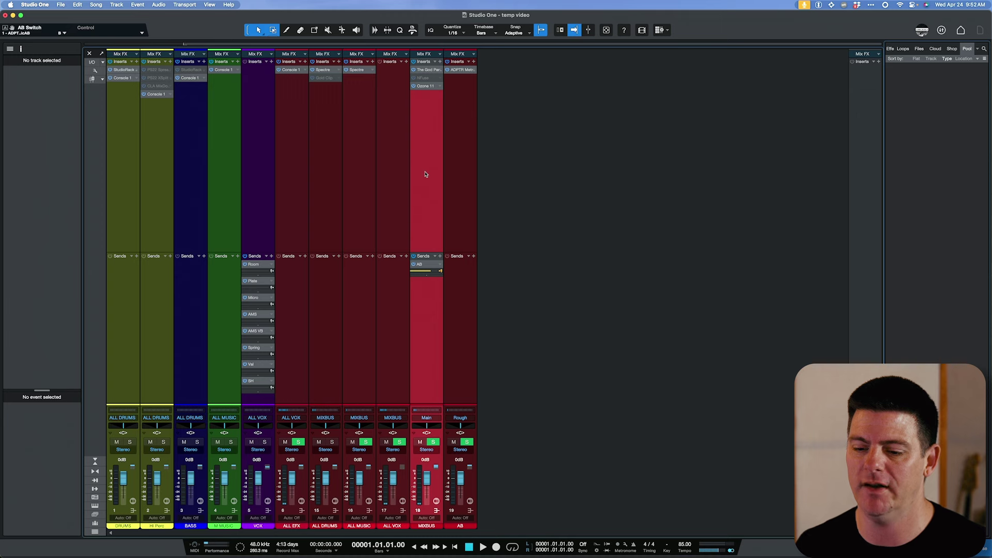
Import the audio files 808.wav through Intro Pluck.wav as tracks at the song start, copying them to the Media Folder
key("F3")
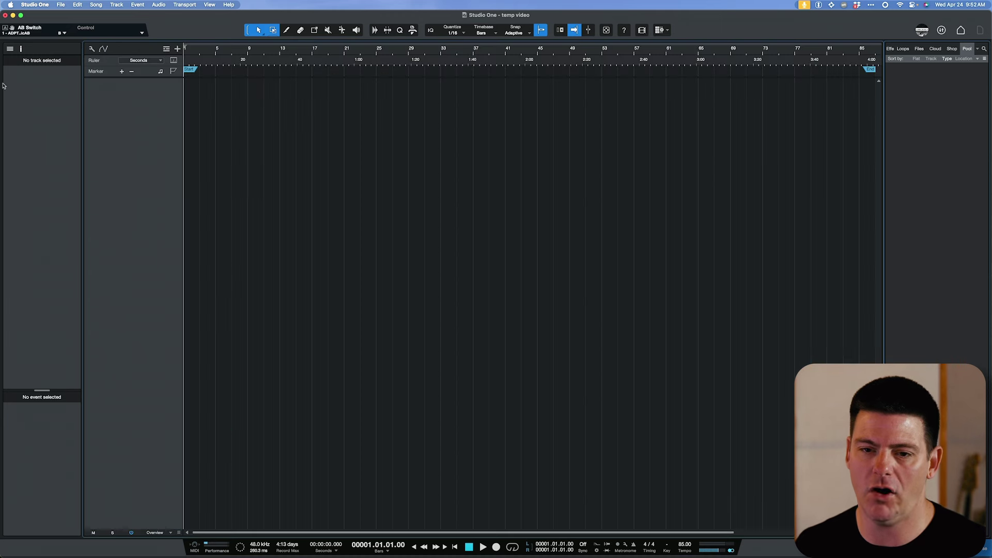
left_click(11, 79)
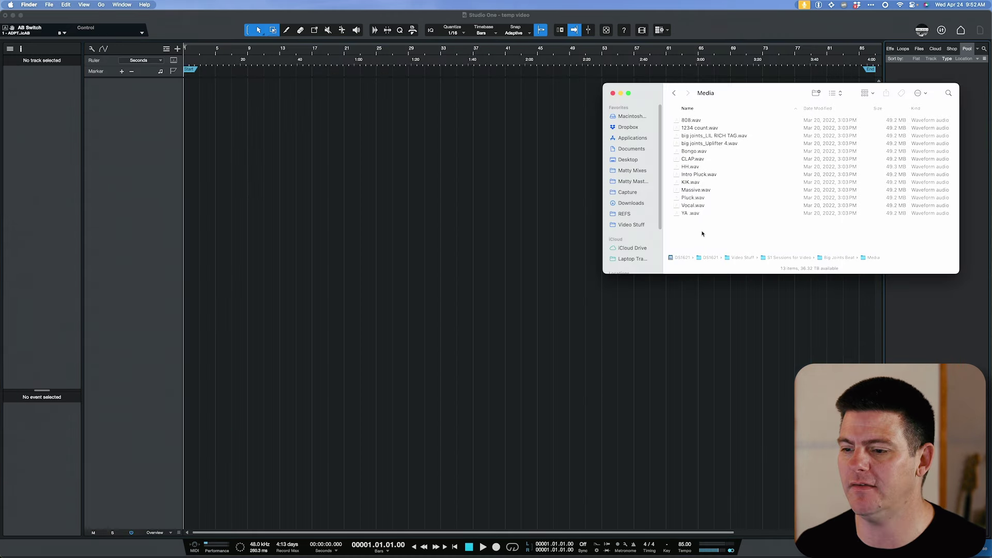
left_click_drag(702, 234, 199, 129)
left_click(691, 120)
left_click(693, 174, "shift")
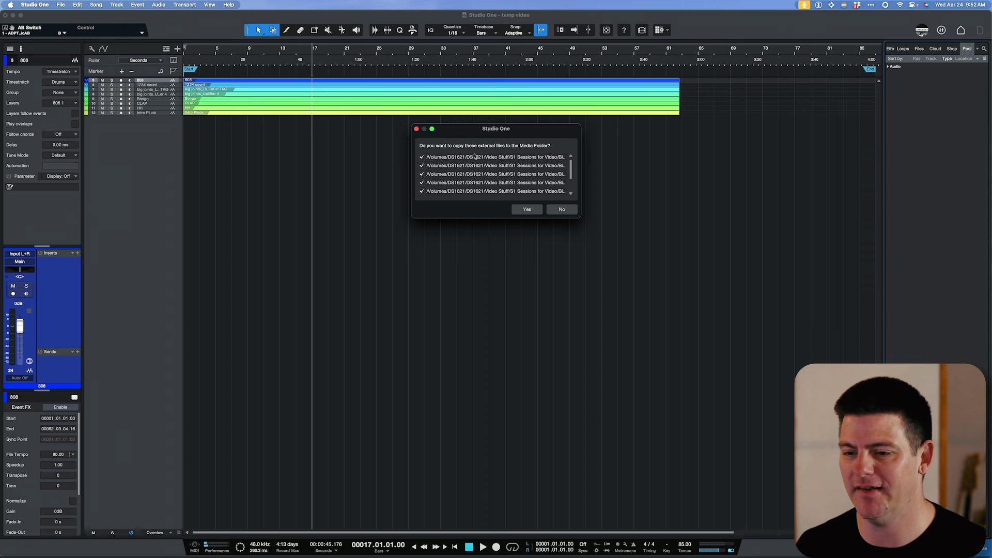
left_click(525, 211)
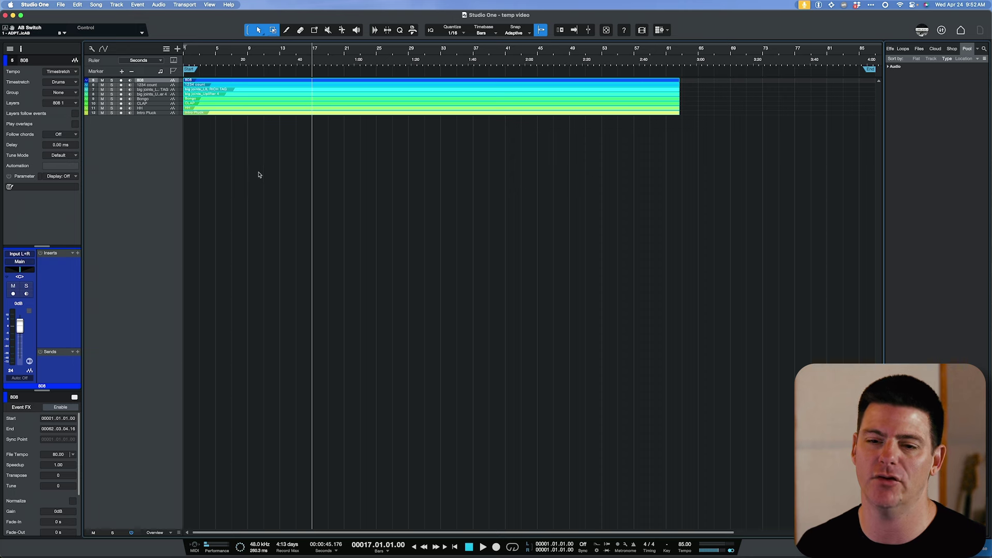
Pack the 808 track into a folder and assign the folder to the BASS bus
scroll(265, 175, "up", 3)
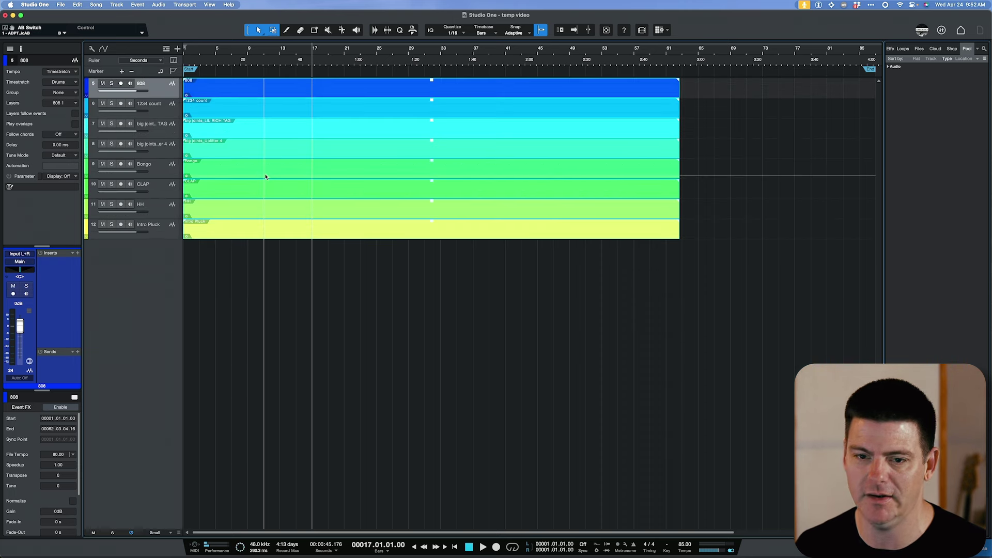
scroll(264, 174, "up", 2)
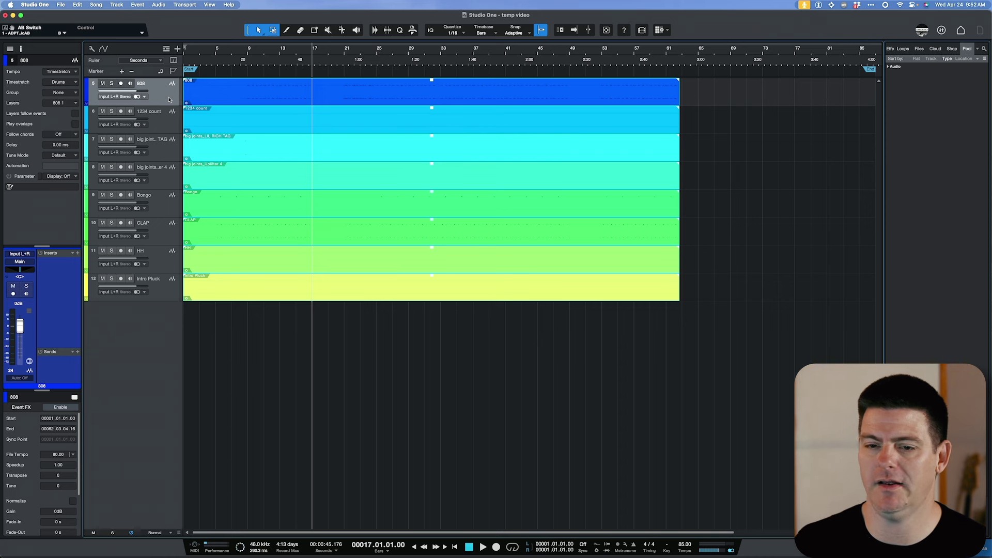
key("super+shift+f")
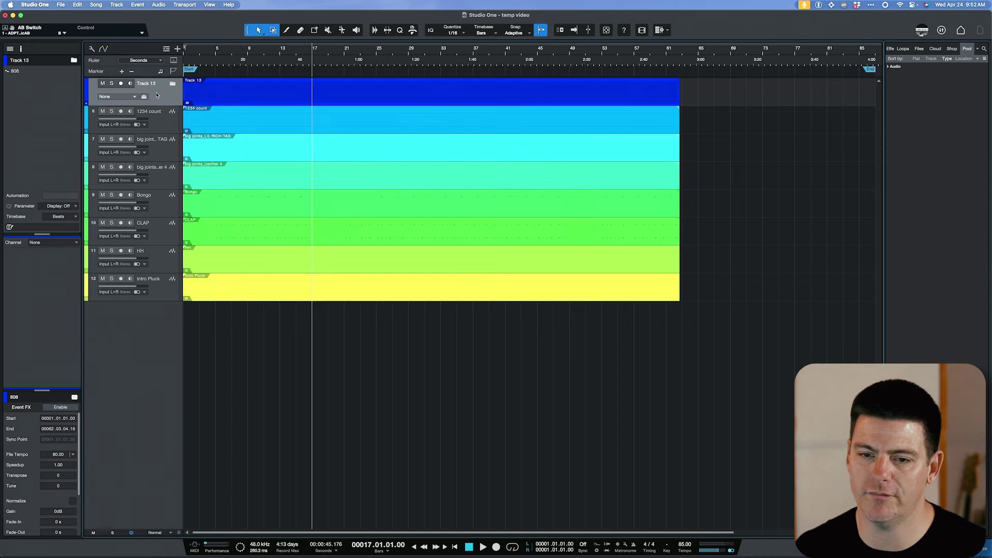
left_click(117, 97)
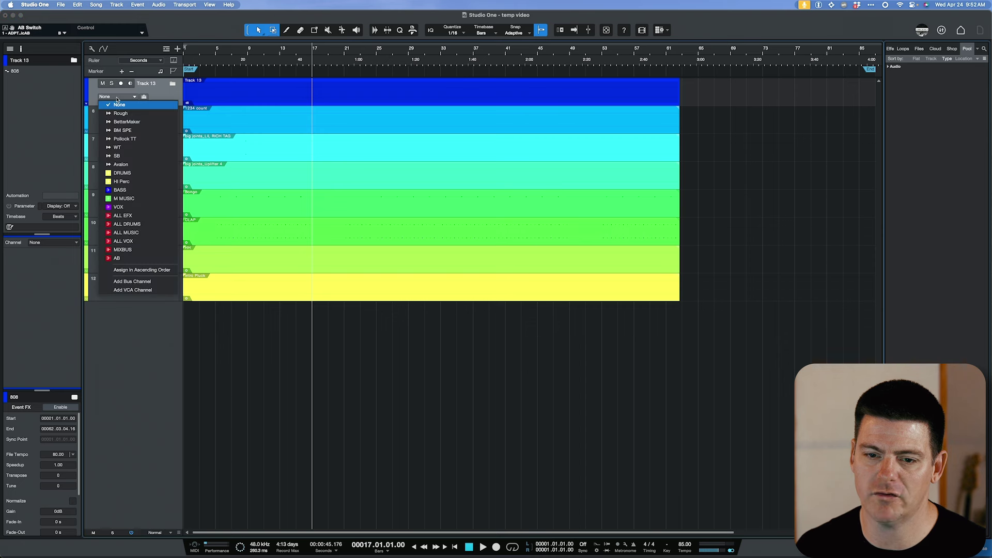
left_click(150, 190)
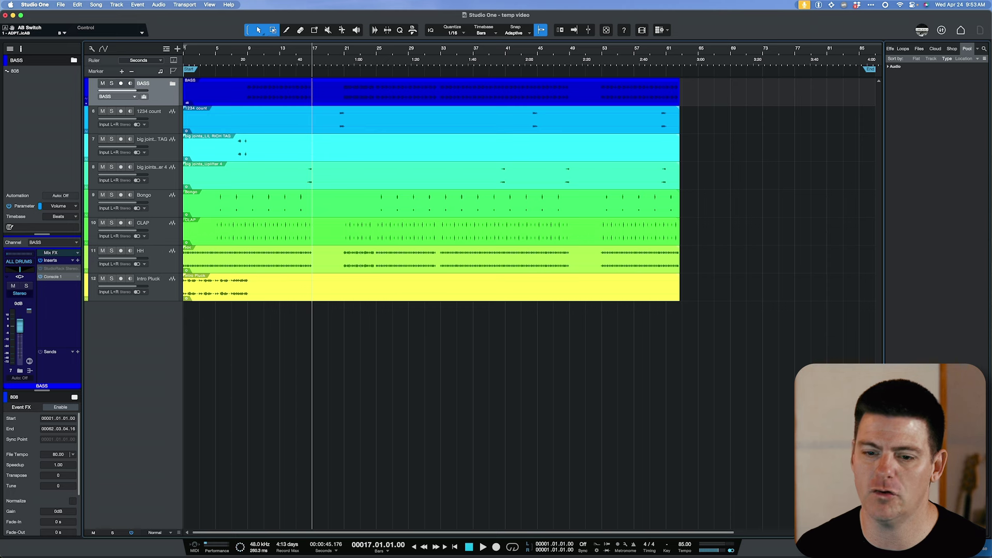
Move the Bongo track below CLAP, directly above the HH track
left_click(155, 257)
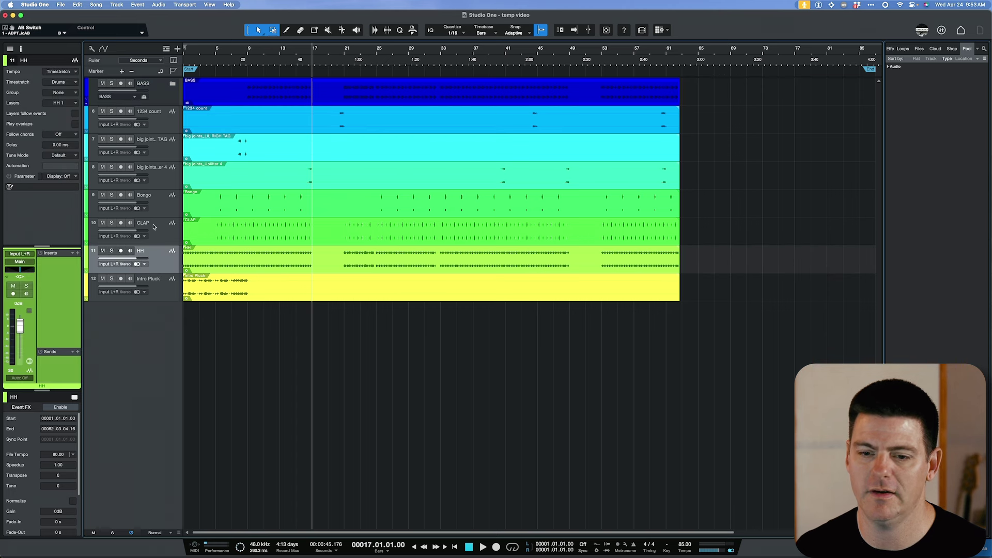
left_click(157, 207)
left_click_drag(157, 207, 159, 259)
Pack the Bongo and HH tracks into a folder and assign it to the HI Perc bus
left_click(165, 266)
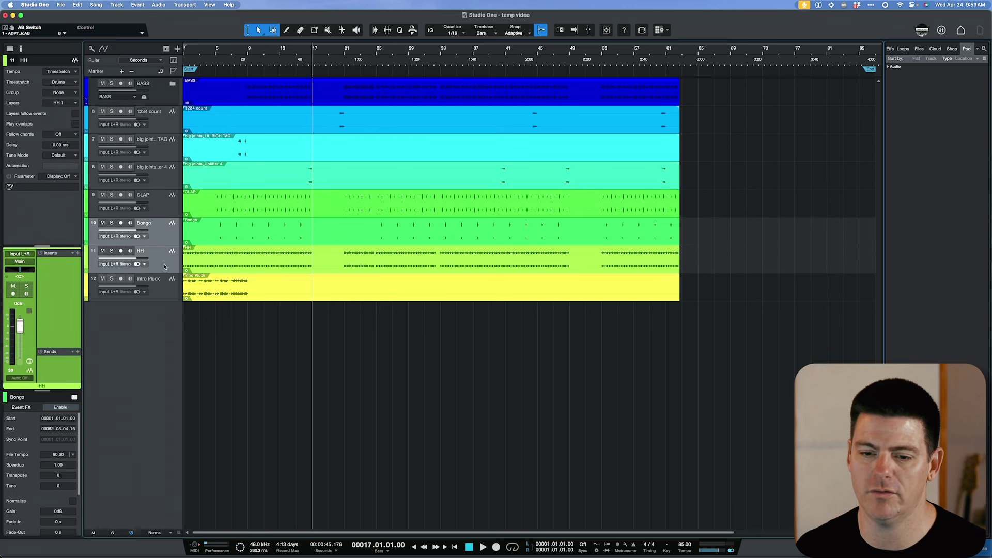
key("super+shift+f")
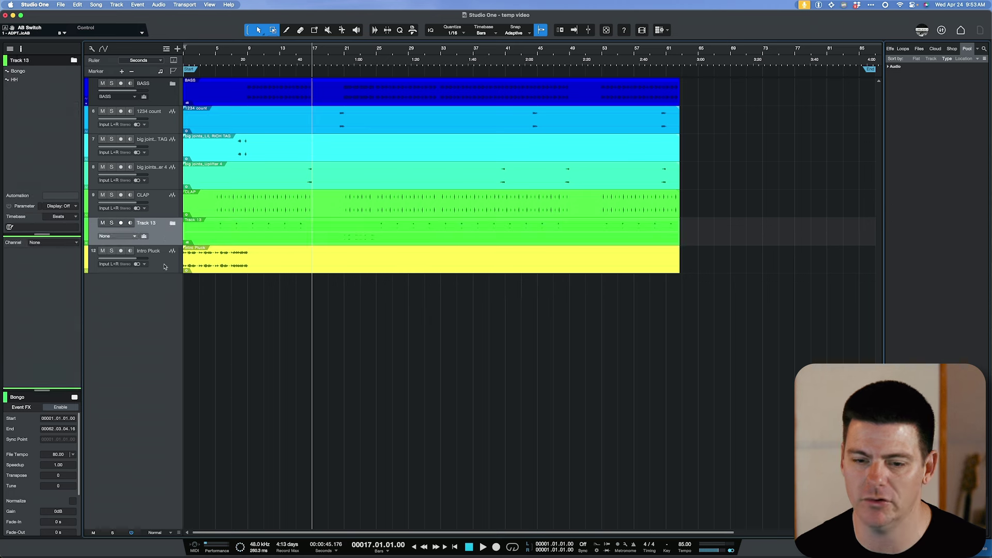
left_click(124, 236)
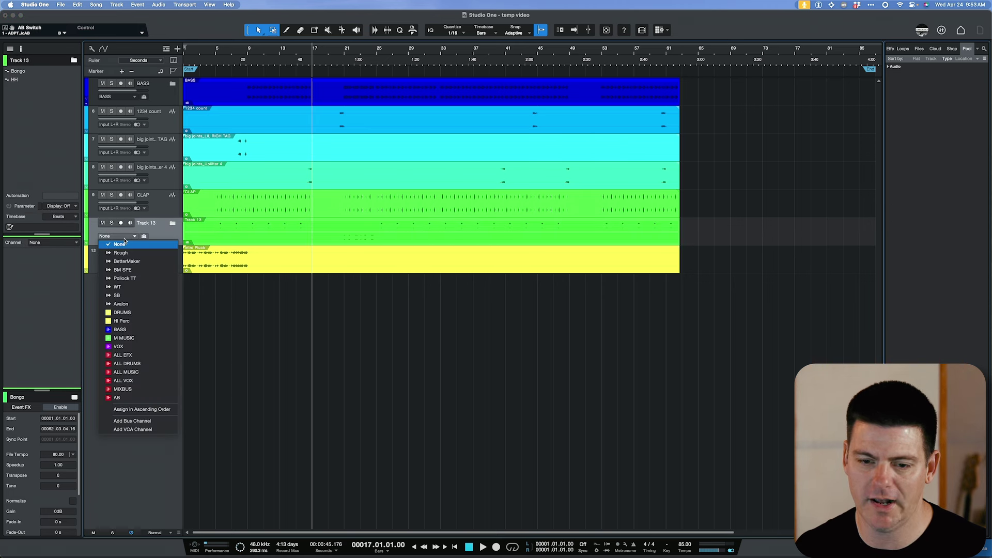
left_click(129, 323)
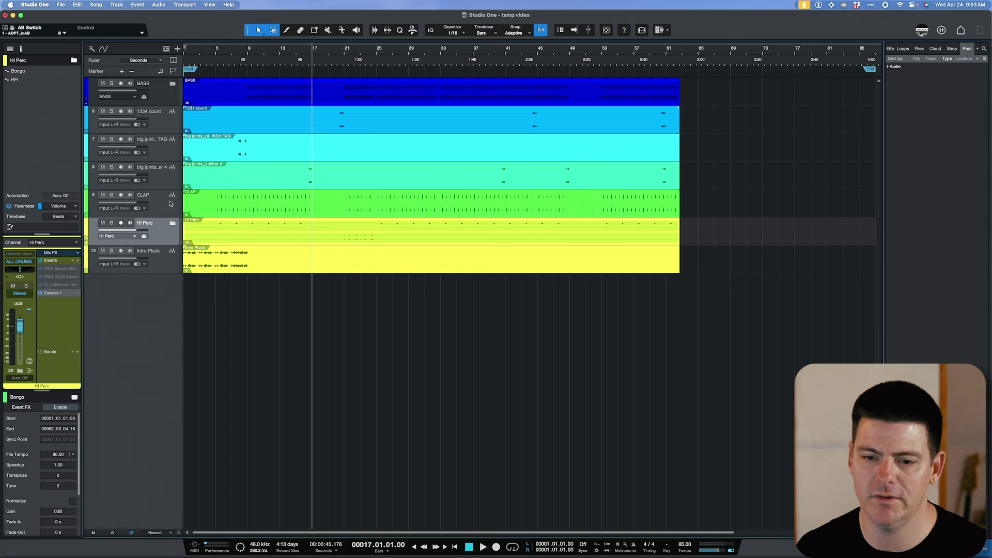
Move the 1234 count, LIL RICH TAG and Uplifter 4 tracks below the Intro Pluck track
left_click(170, 203)
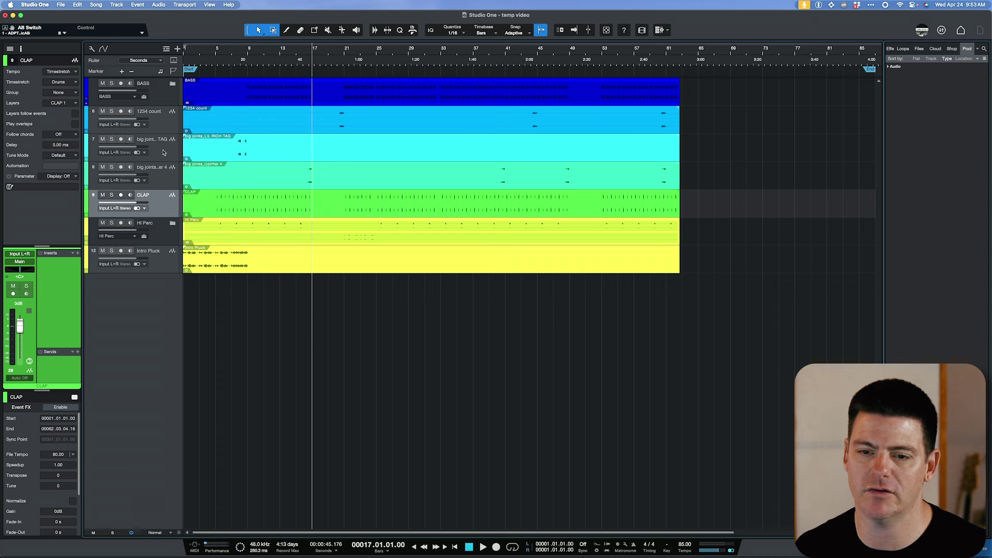
left_click(166, 128)
left_click(160, 180, "shift")
left_click_drag(159, 179, 152, 266)
Pack Intro Pluck and the three tracks below it into a folder assigned to the M MUSIC bus, and collapse the folder
left_click(166, 180)
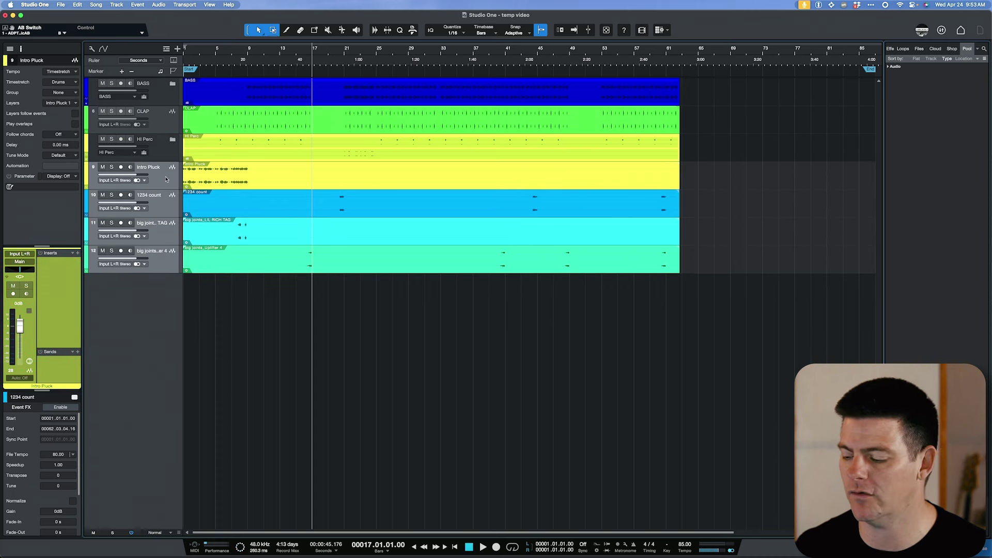
key("super+g")
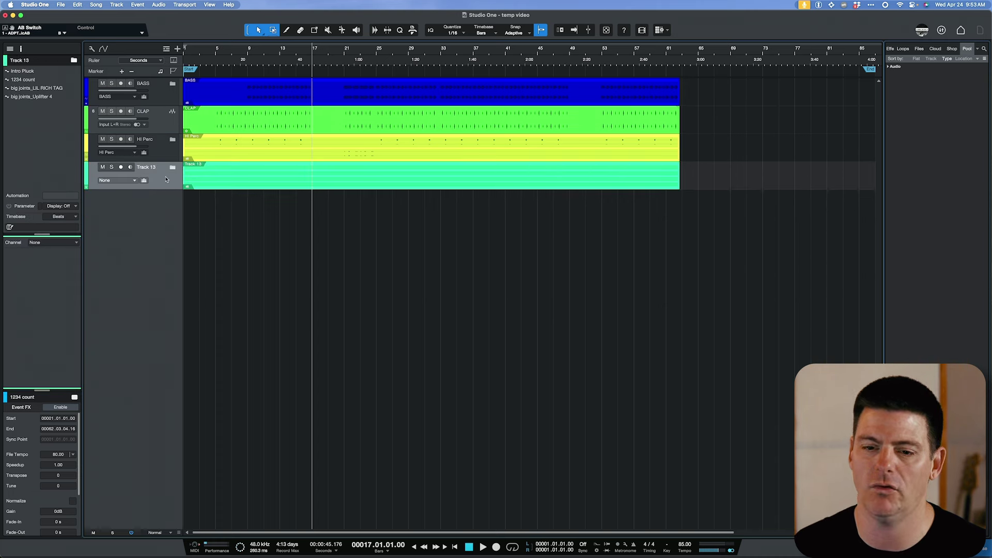
left_click(104, 180)
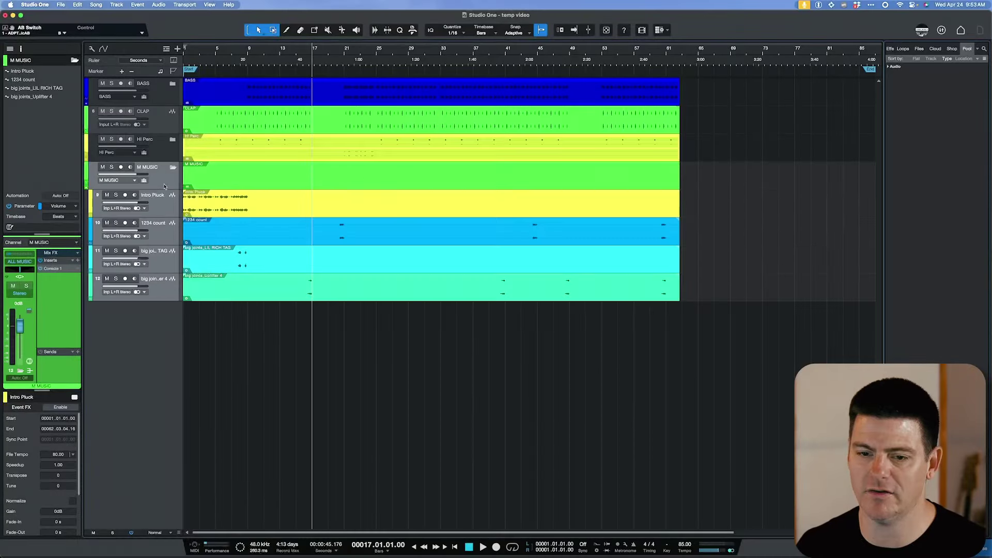
left_click(173, 167)
Select the HI Perc folder track and show its bus channel in the mixer
left_click(162, 147)
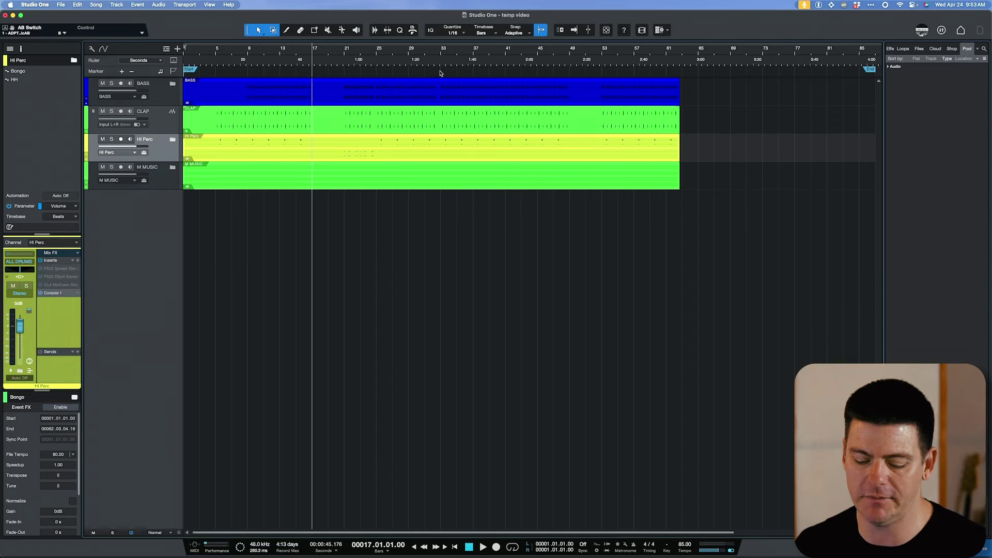
key("F3")
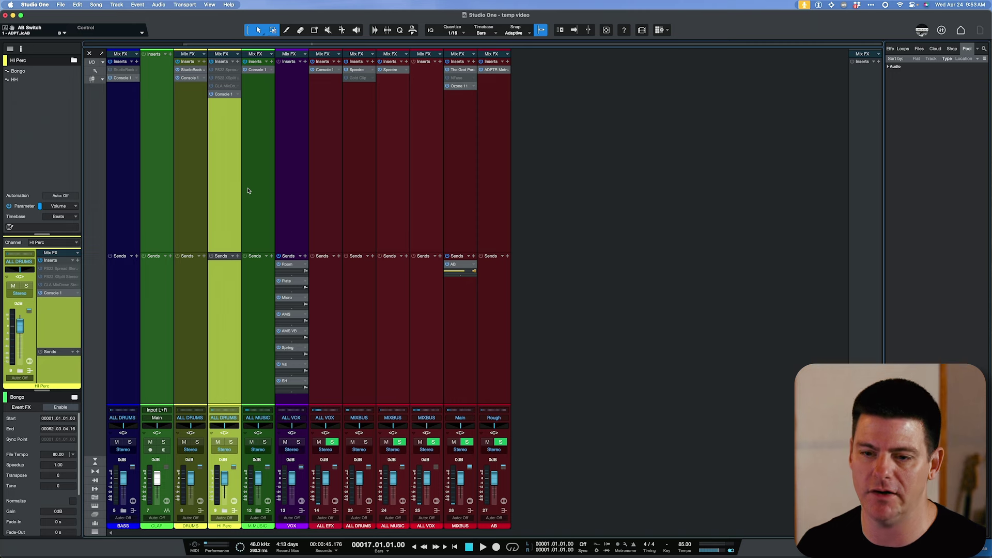